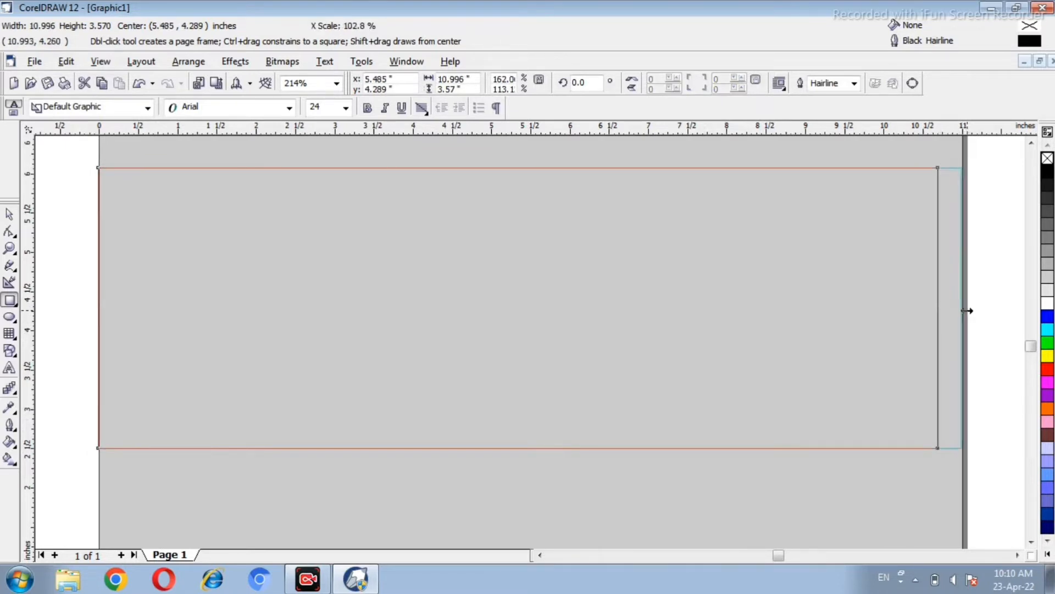
Stretch the rectangle's lower edge downward to a height of about 4.24 inches and fill the rectangle with white
{"action": "left_click_drag", "start_coordinate": [530, 448], "coordinate": [531, 504]}
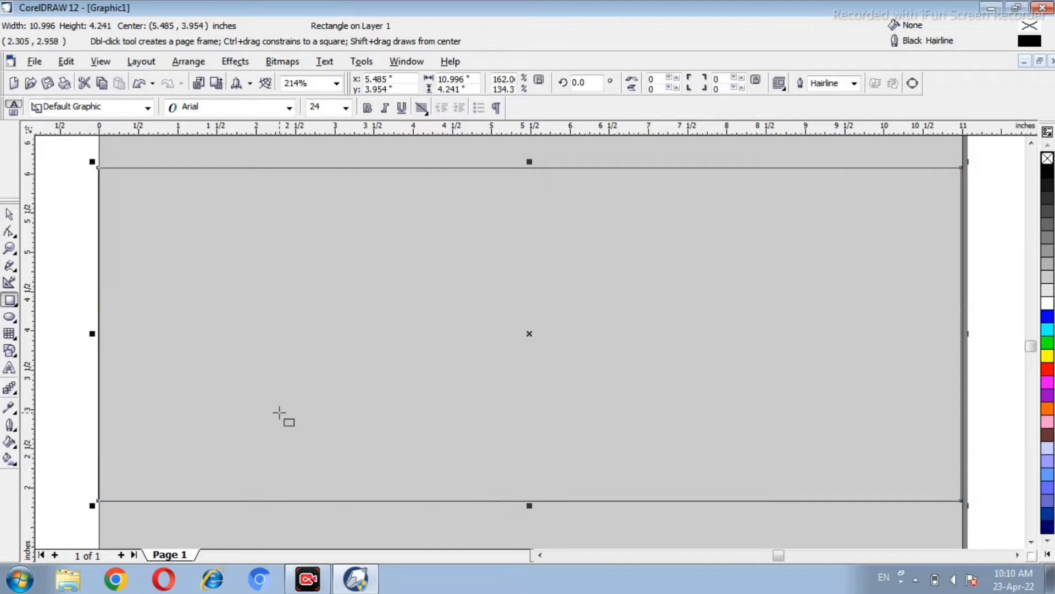
{"action": "left_click", "coordinate": [9, 214]}
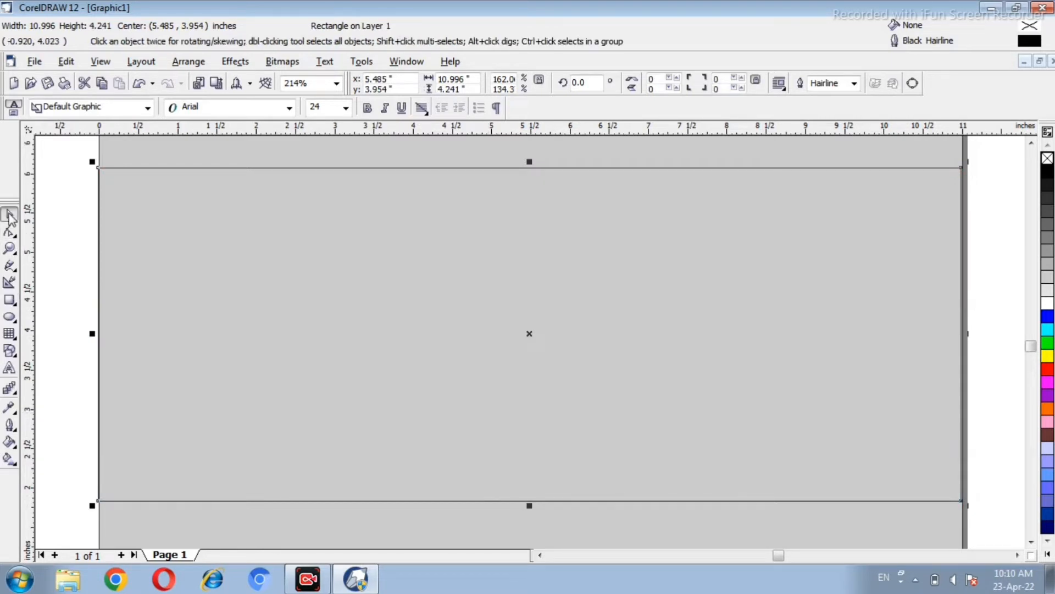
{"action": "left_click", "coordinate": [64, 245]}
{"action": "left_click", "coordinate": [196, 289]}
{"action": "left_click", "coordinate": [1046, 306]}
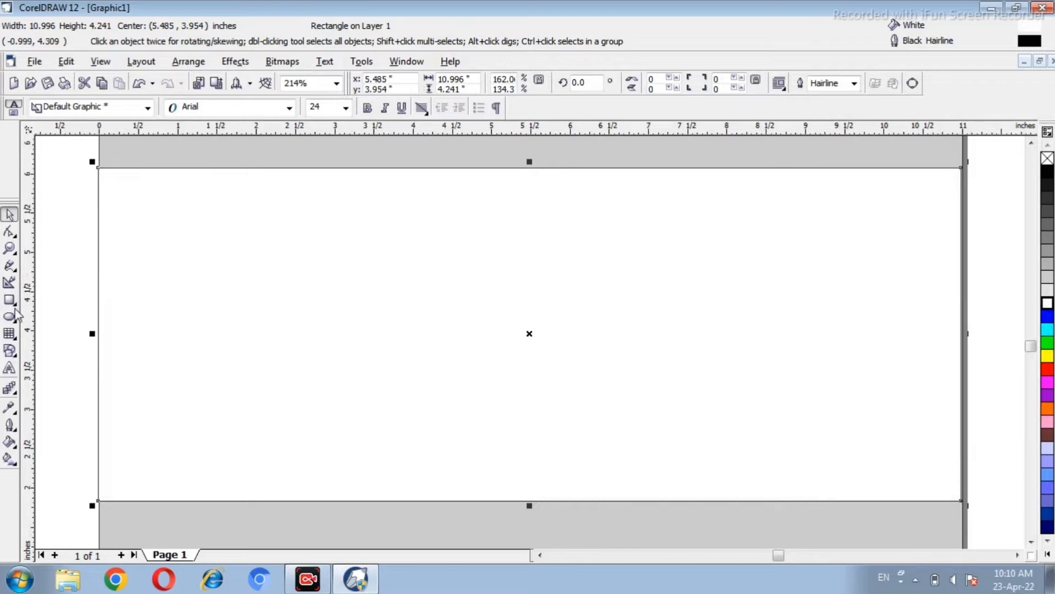
Draw a narrow closed triangle about 1.88 by 4.24 inches with the Pen tool, spanning the rectangle's height, and fill it black
{"action": "left_click", "coordinate": [13, 269]}
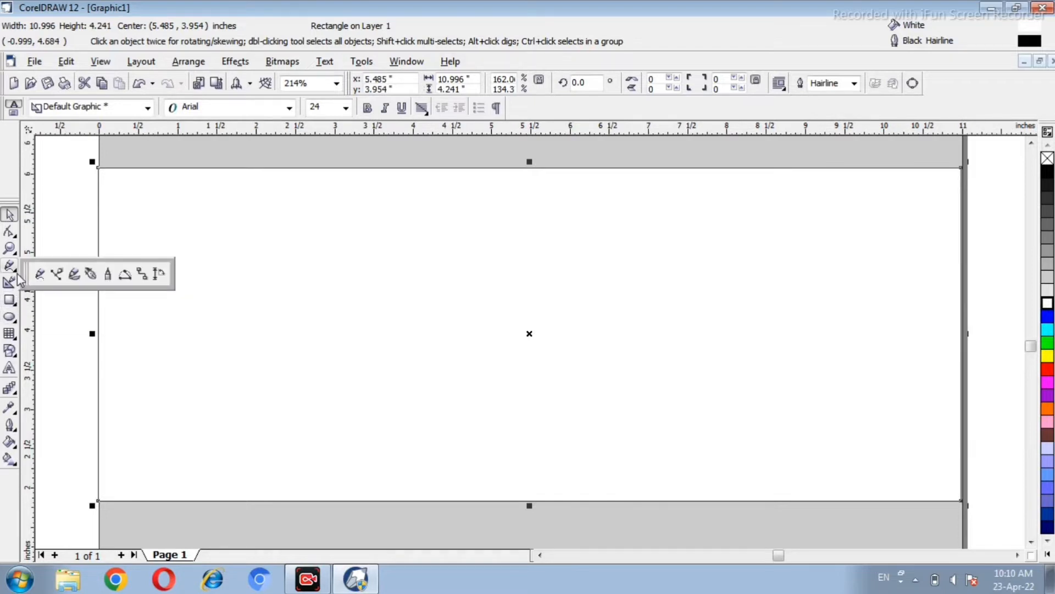
{"action": "left_click", "coordinate": [91, 274]}
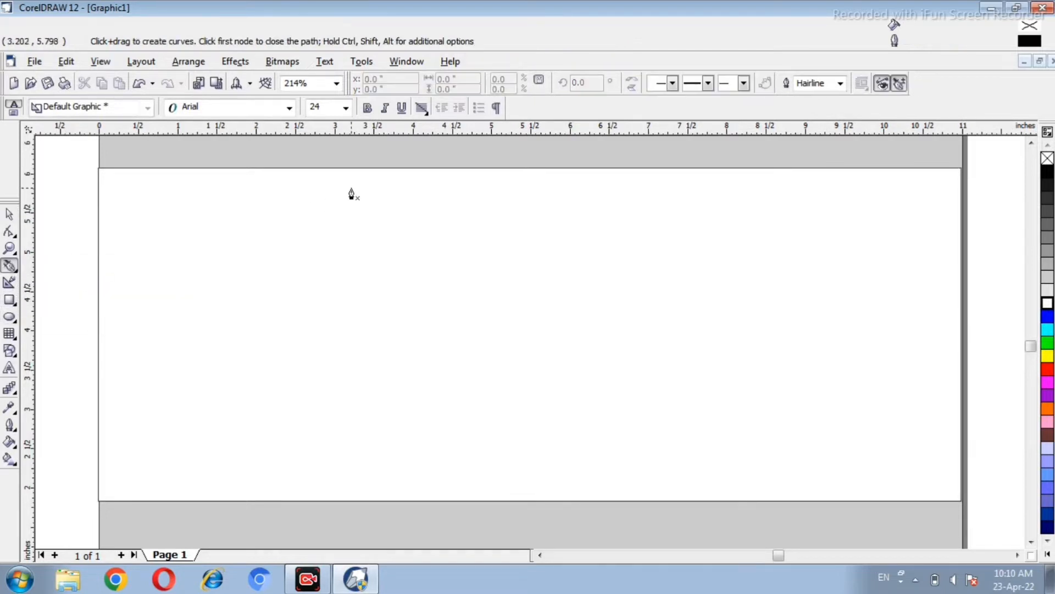
{"action": "left_click", "coordinate": [407, 168]}
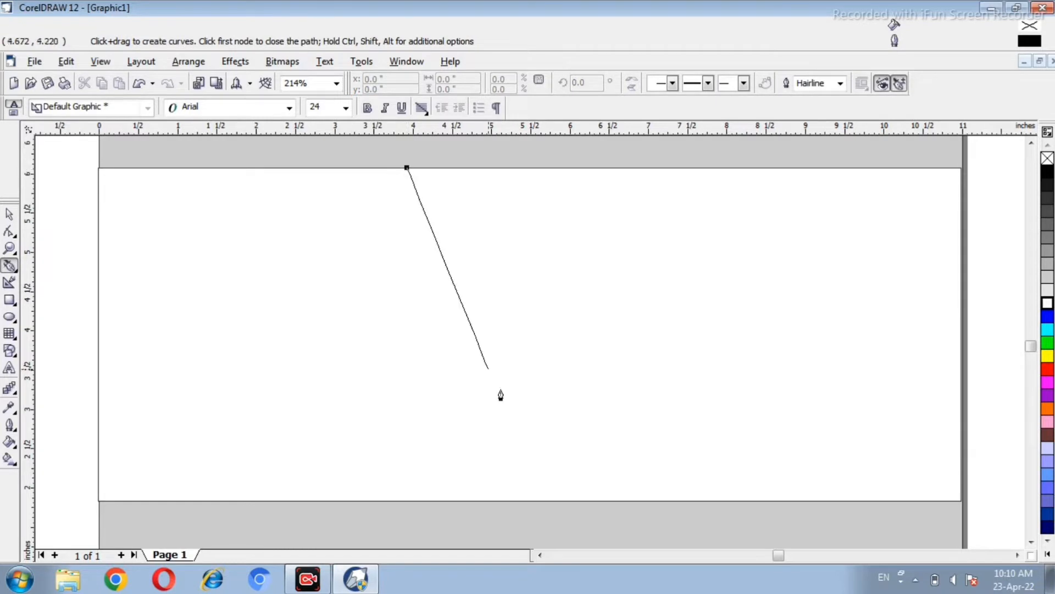
{"action": "double_click", "coordinate": [513, 501]}
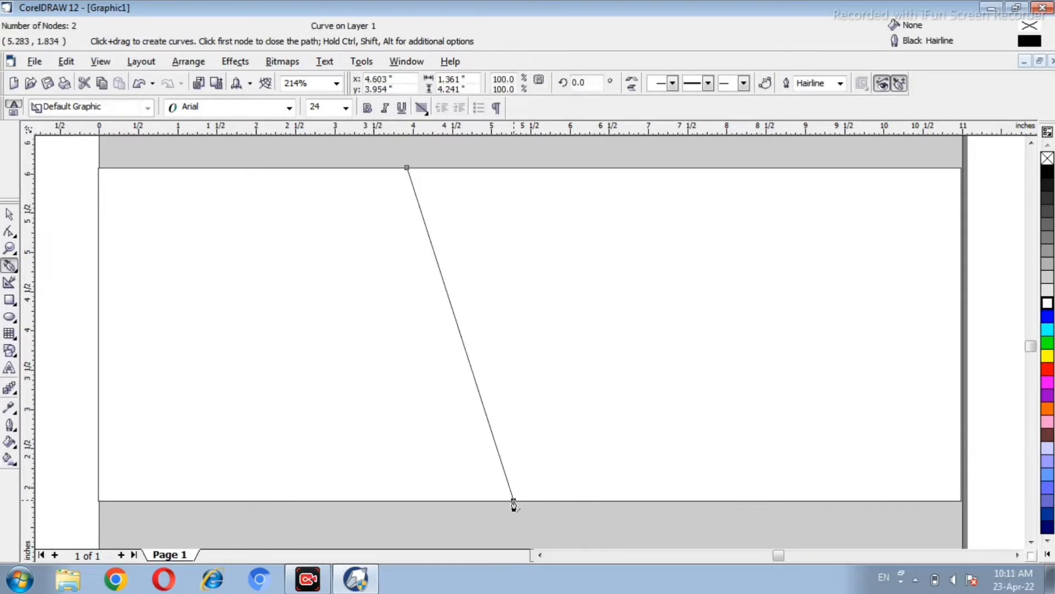
{"action": "left_click", "coordinate": [554, 501]}
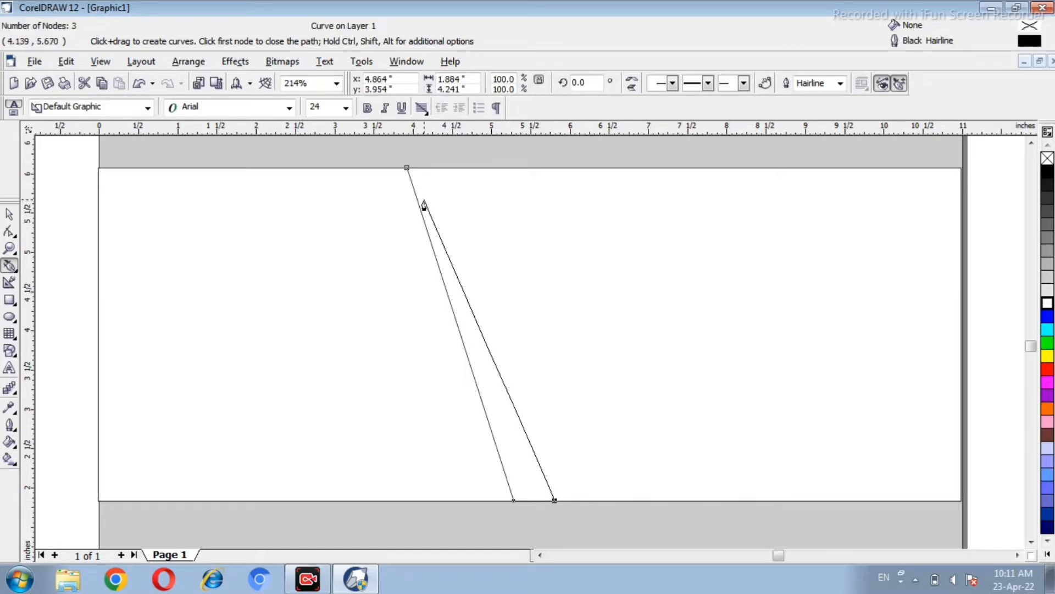
{"action": "left_click", "coordinate": [411, 178]}
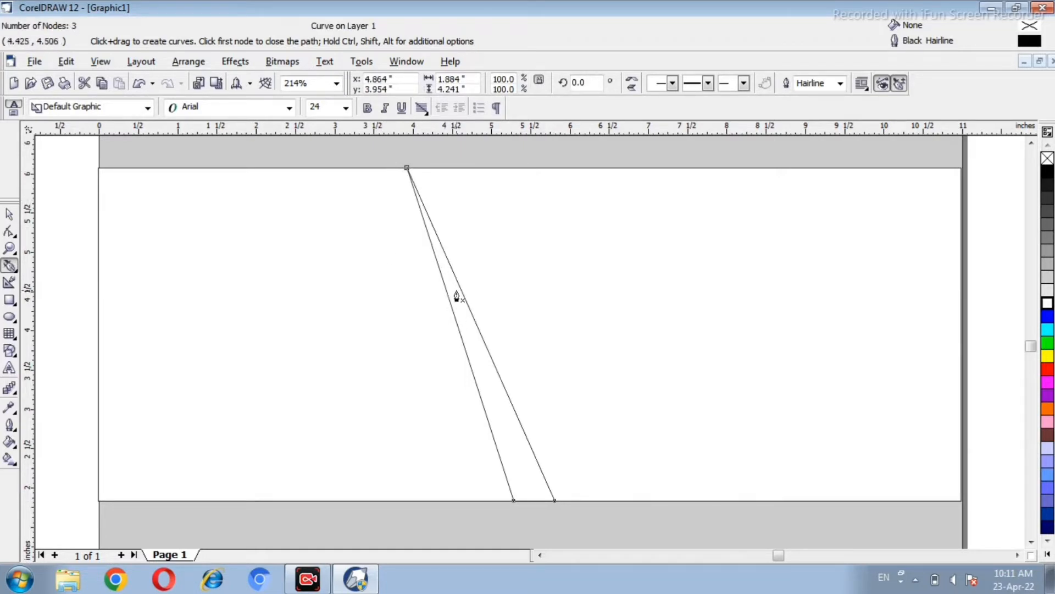
{"action": "left_click", "coordinate": [1048, 172]}
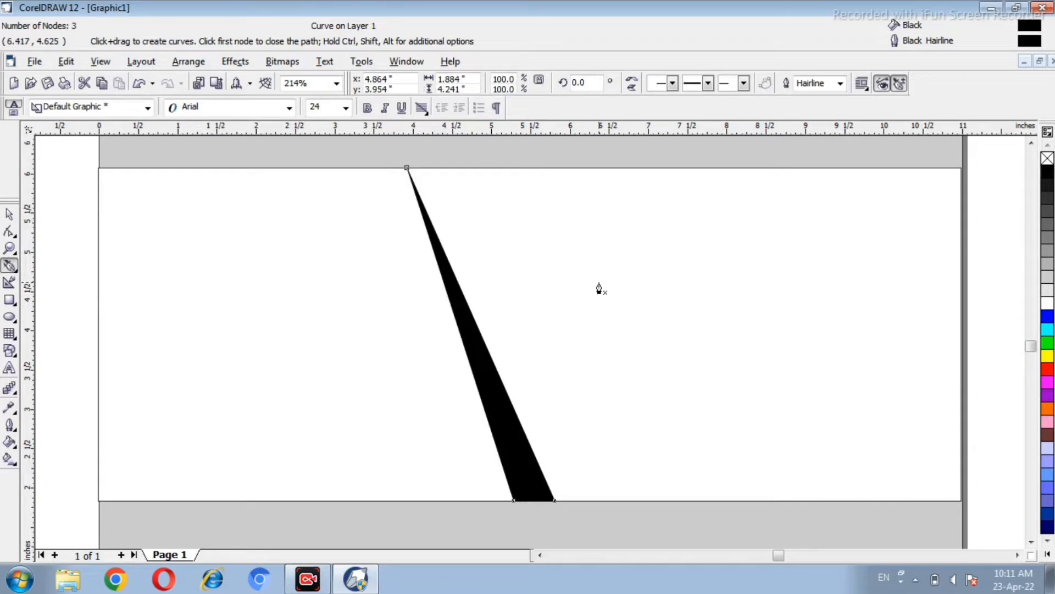
Convert the black triangle's left edge to a curve and bend it into an S shape, bulging outward above and inward below
{"action": "left_click", "coordinate": [10, 214]}
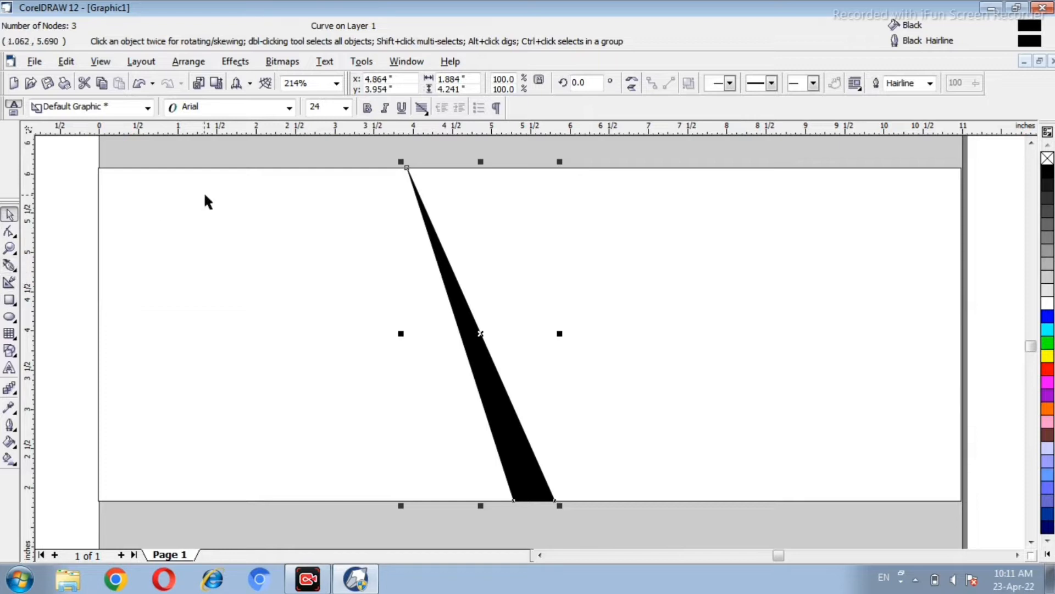
{"action": "left_click", "coordinate": [10, 231]}
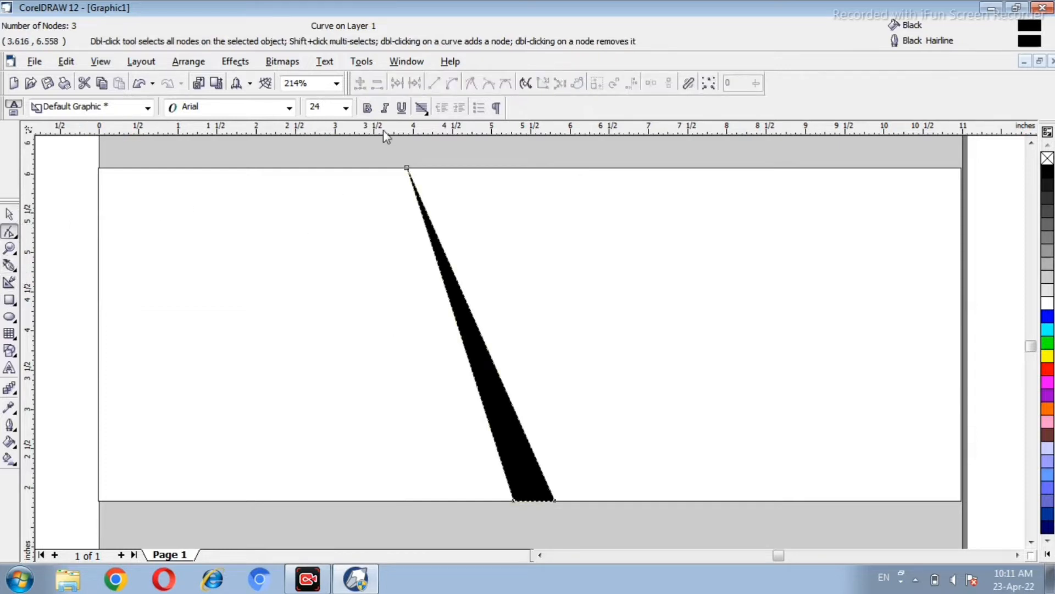
{"action": "left_click", "coordinate": [456, 325]}
{"action": "left_click", "coordinate": [451, 88]}
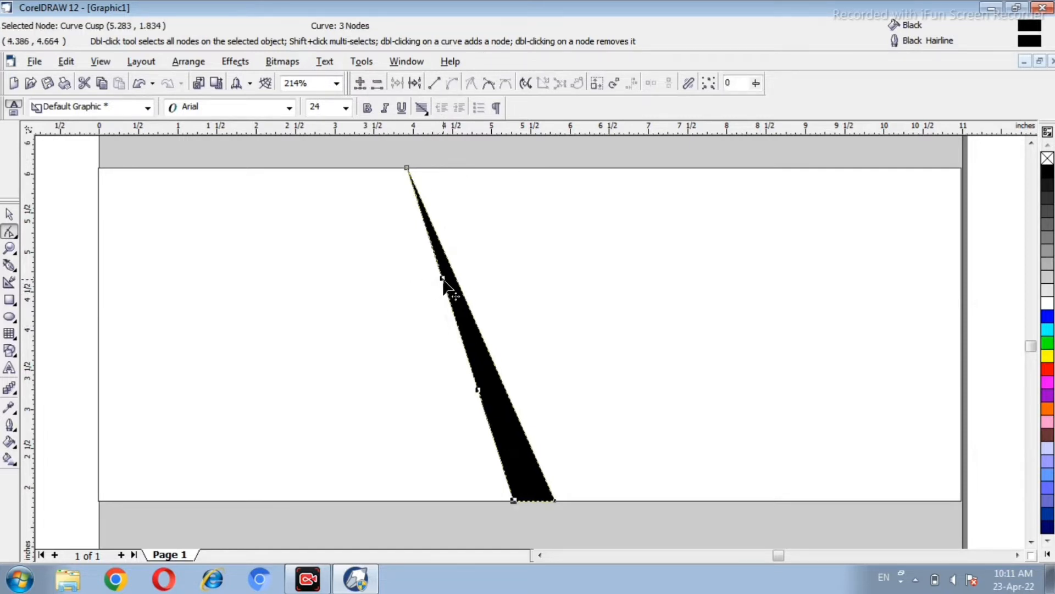
{"action": "left_click_drag", "start_coordinate": [443, 279], "coordinate": [367, 274]}
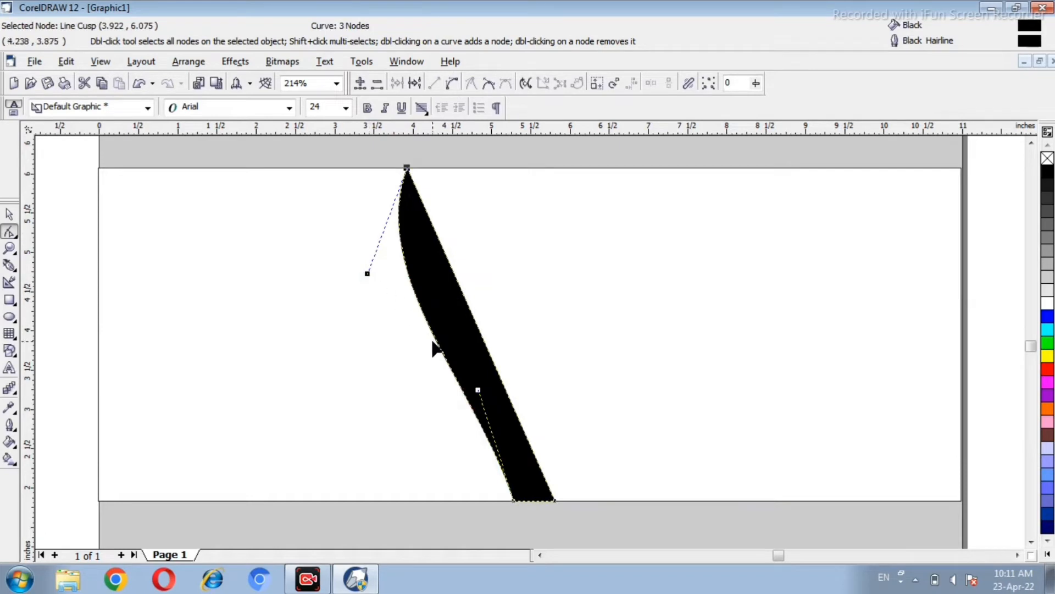
{"action": "left_click", "coordinate": [480, 392]}
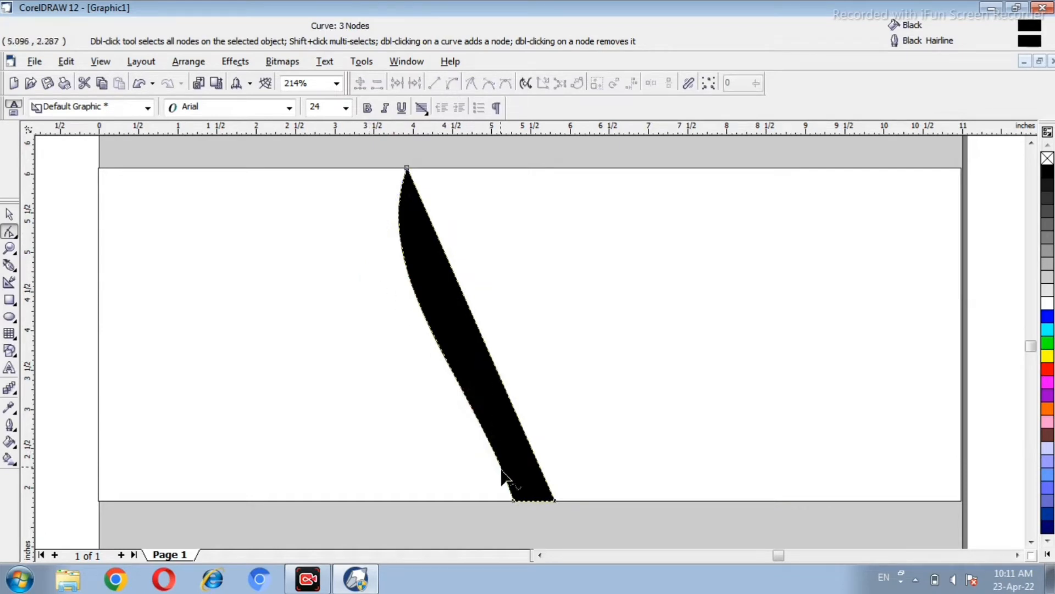
{"action": "left_click", "coordinate": [512, 500]}
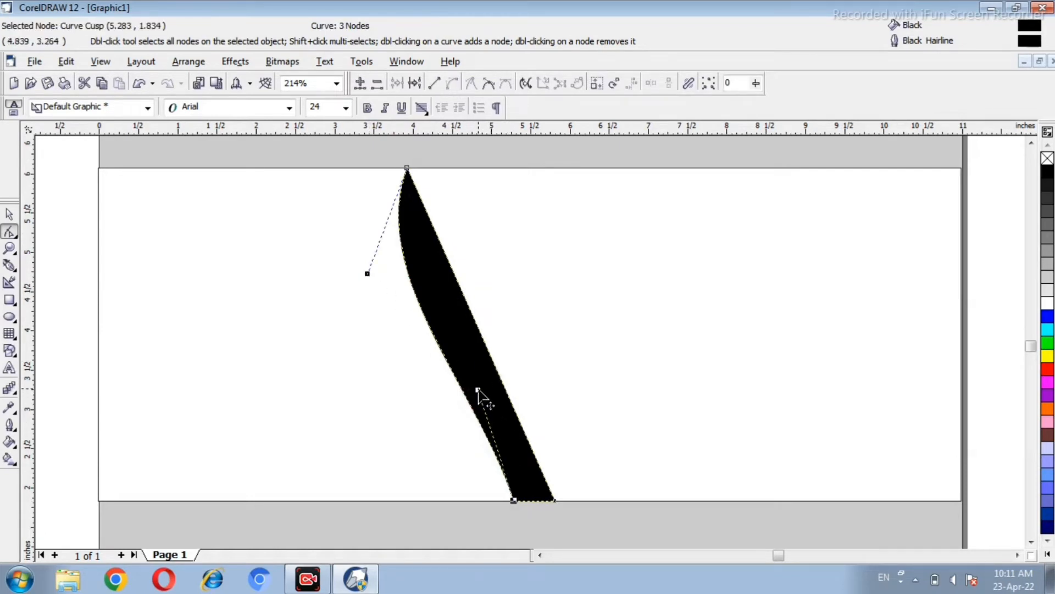
{"action": "left_click_drag", "start_coordinate": [478, 391], "coordinate": [509, 342]}
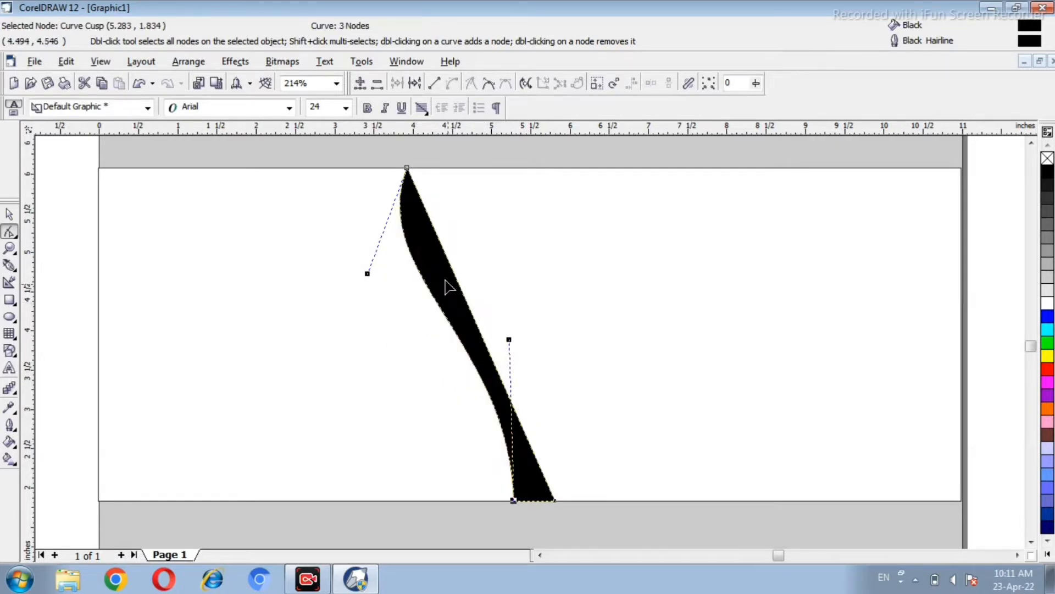
Convert the black shape's right edge to a curve and adjust both sides' handles into a flowing S-shaped band, tapering toward its upper tip
{"action": "left_click", "coordinate": [442, 248]}
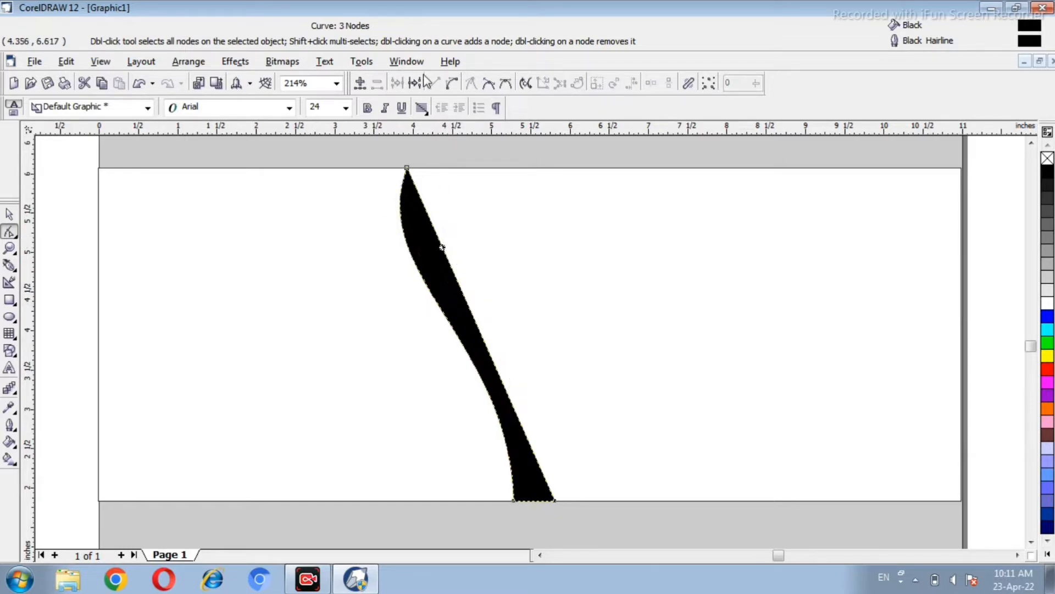
{"action": "left_click", "coordinate": [455, 84]}
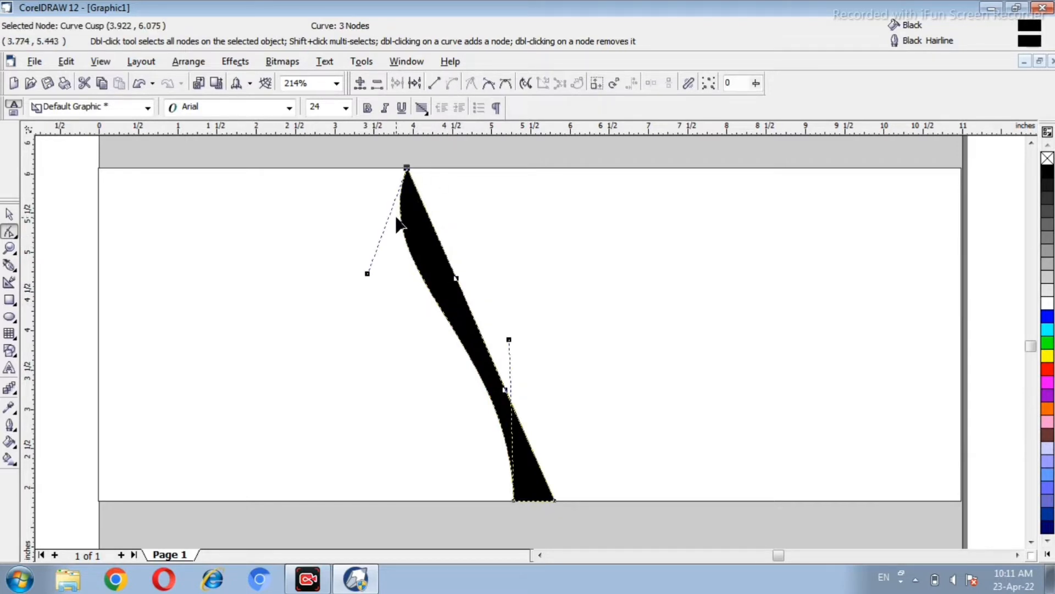
{"action": "left_click_drag", "start_coordinate": [455, 280], "coordinate": [413, 271]}
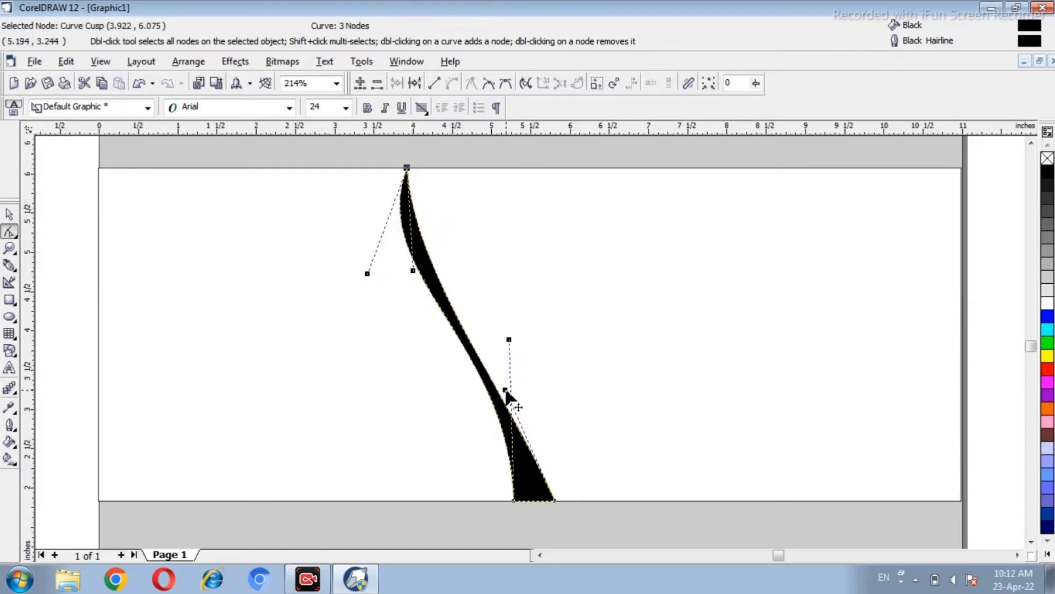
{"action": "mouse_move", "coordinate": [506, 391]}
{"action": "left_mouse_down"}
{"action": "mouse_move", "coordinate": [580, 286]}
{"action": "mouse_move", "coordinate": [562, 294]}
{"action": "left_mouse_up"}
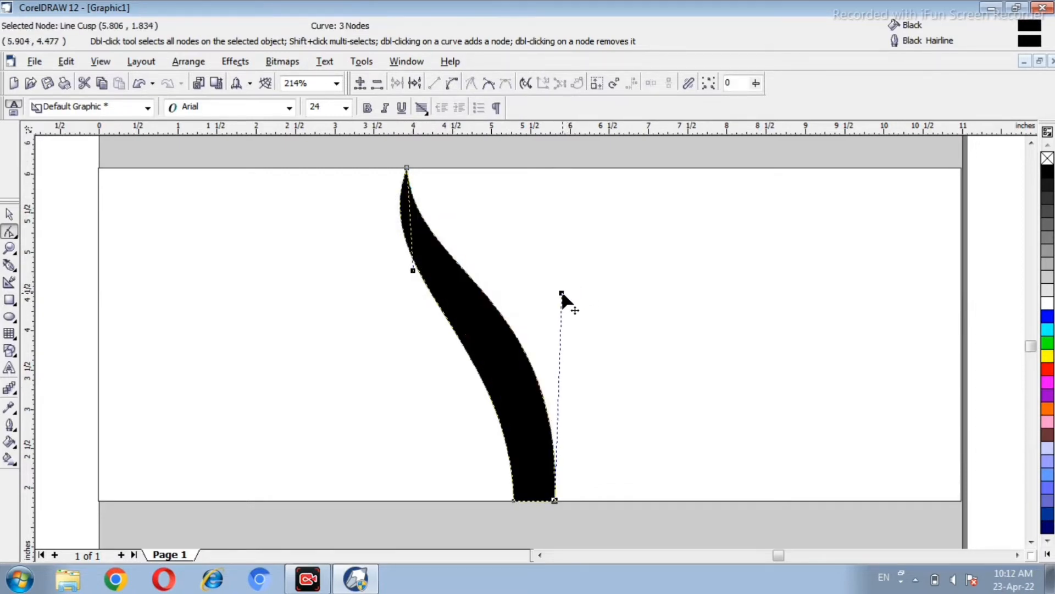
{"action": "left_click_drag", "start_coordinate": [413, 271], "coordinate": [397, 340]}
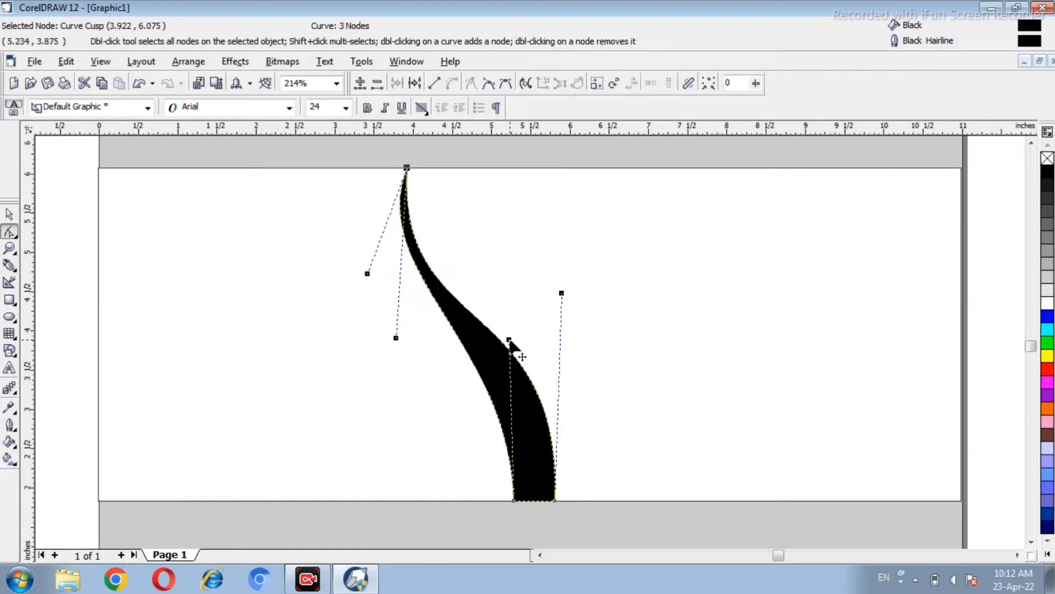
{"action": "left_click_drag", "start_coordinate": [509, 340], "coordinate": [528, 355]}
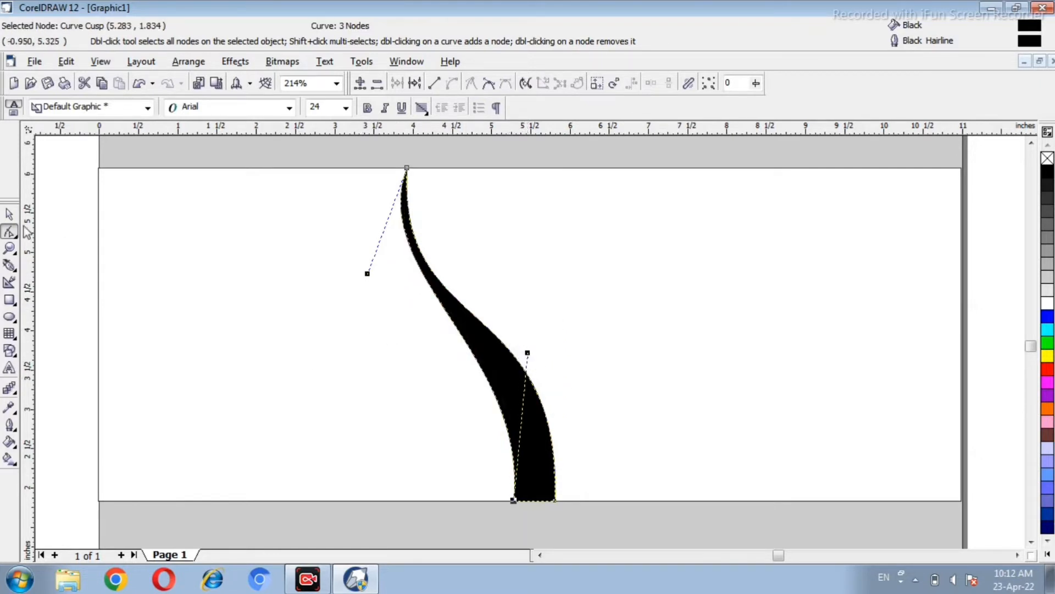
{"action": "left_click", "coordinate": [10, 217]}
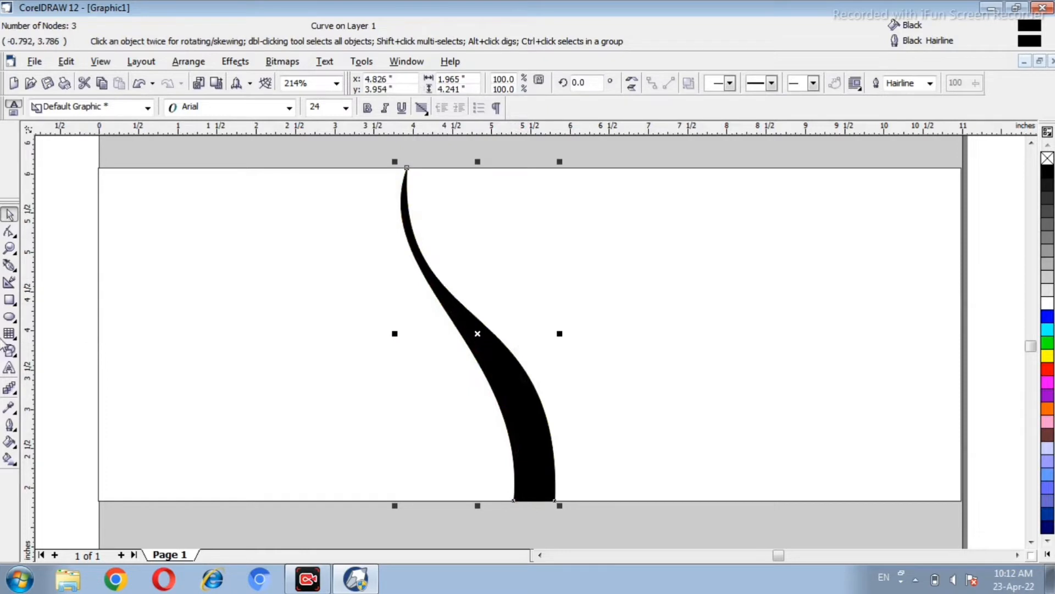
Draw a second closed triangle about 2.73 by 4.24 inches from the black band's tip to its lower right corner and beyond, filled Deep Yellow
{"action": "left_click", "coordinate": [9, 265]}
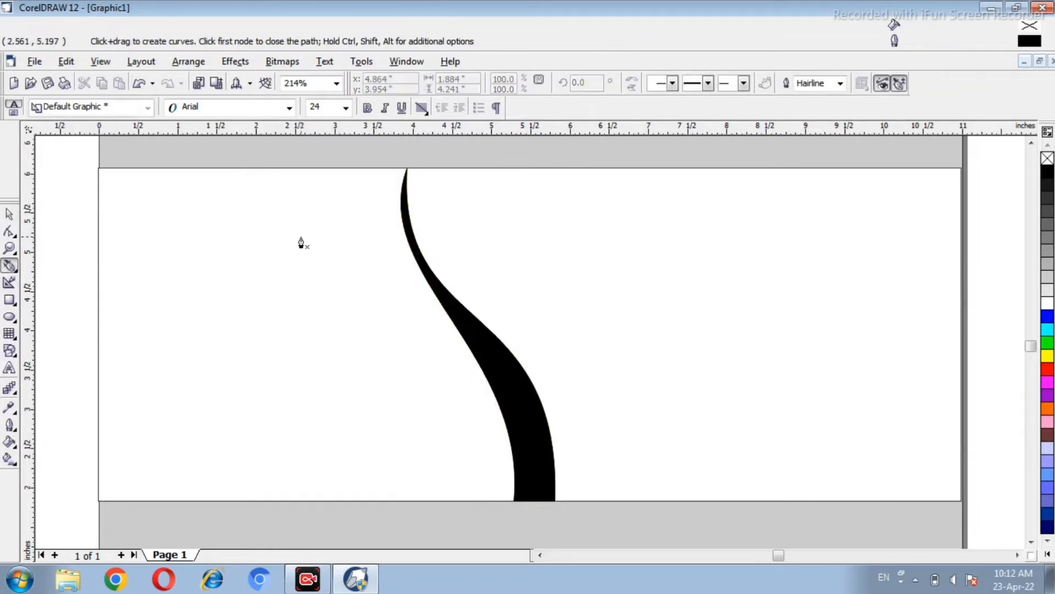
{"action": "left_click", "coordinate": [407, 168]}
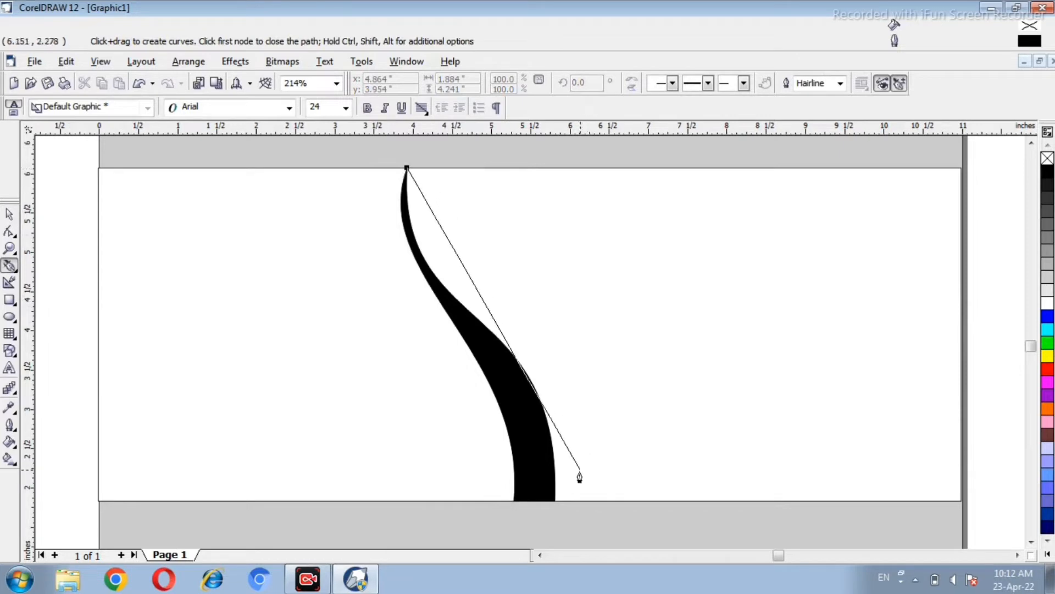
{"action": "left_click", "coordinate": [554, 501]}
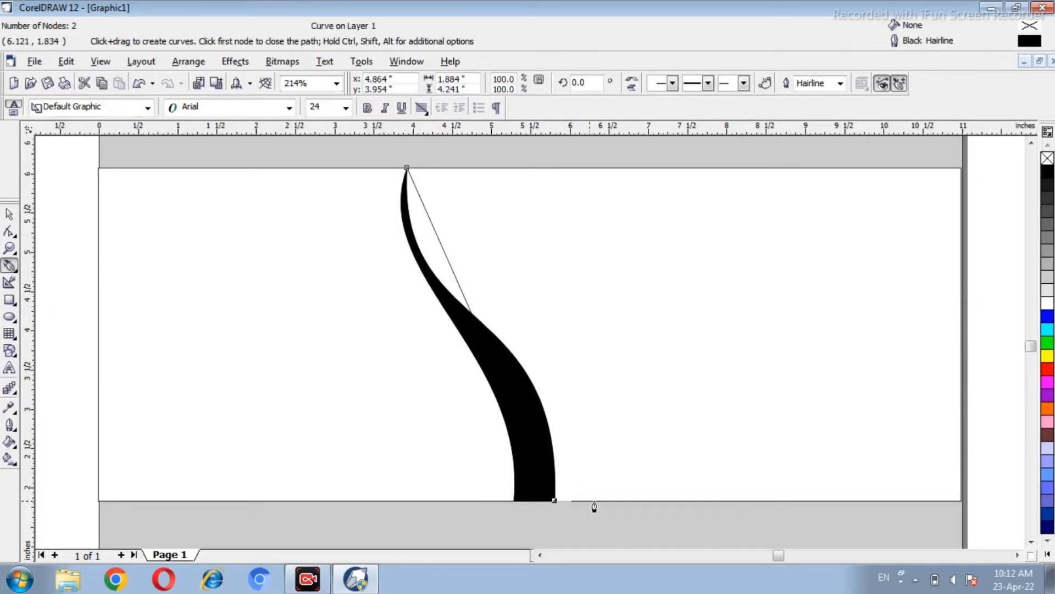
{"action": "left_click", "coordinate": [621, 500]}
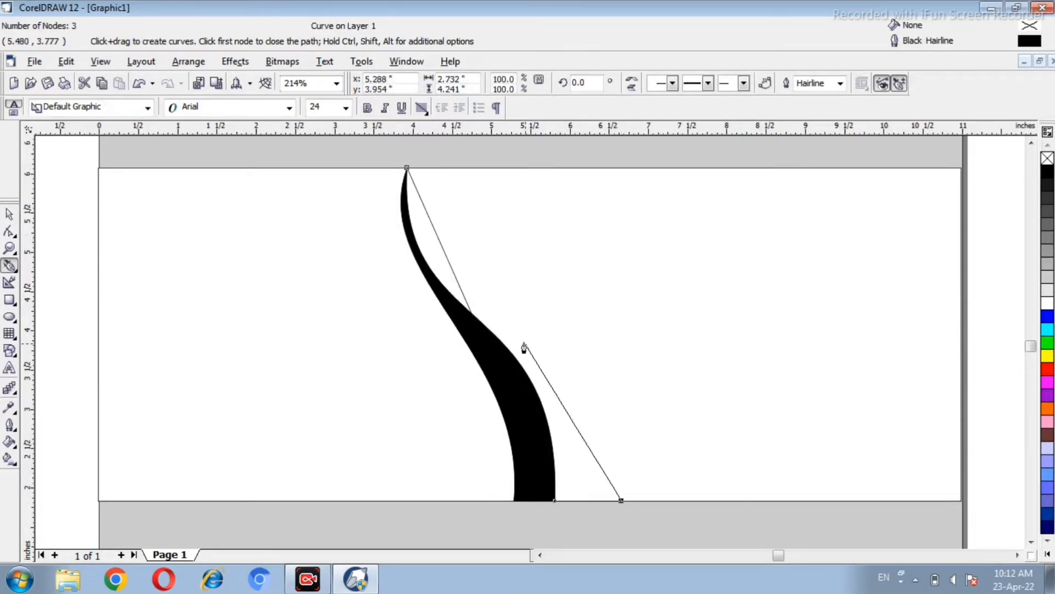
{"action": "left_click", "coordinate": [406, 168]}
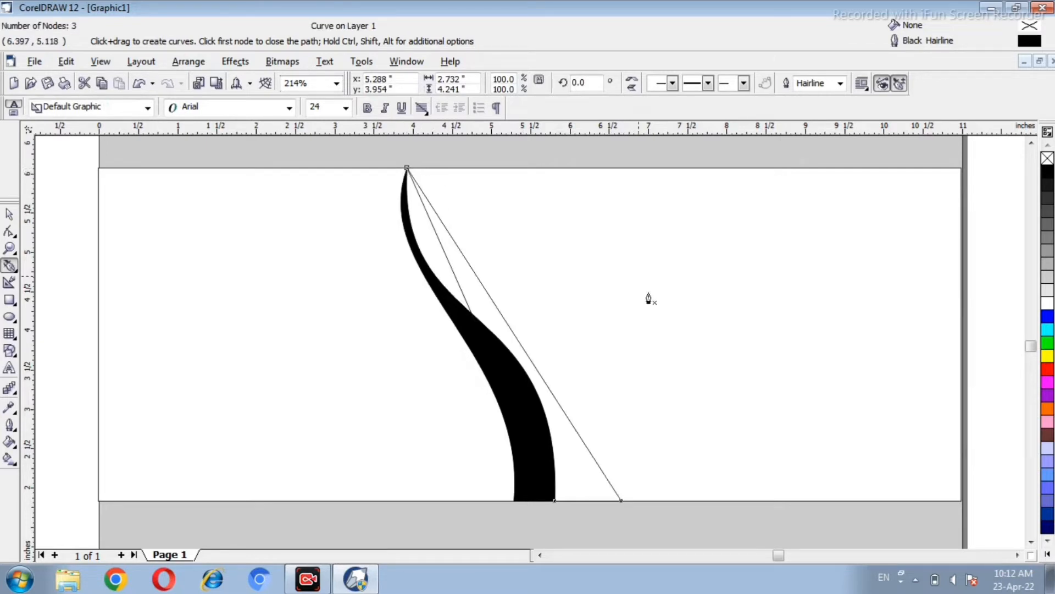
{"action": "left_click", "coordinate": [1048, 554]}
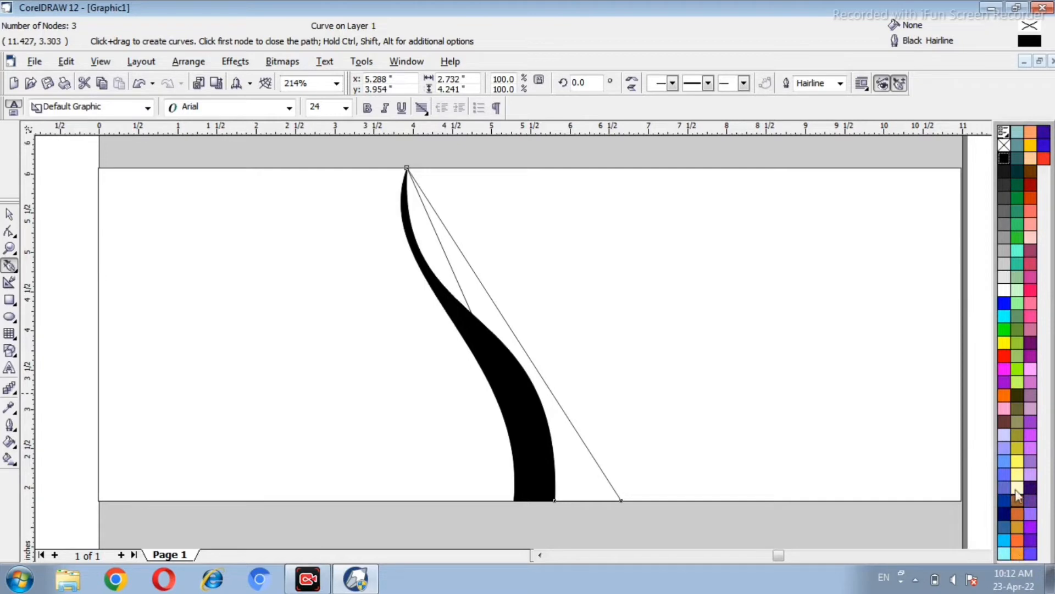
{"action": "left_click", "coordinate": [1029, 158]}
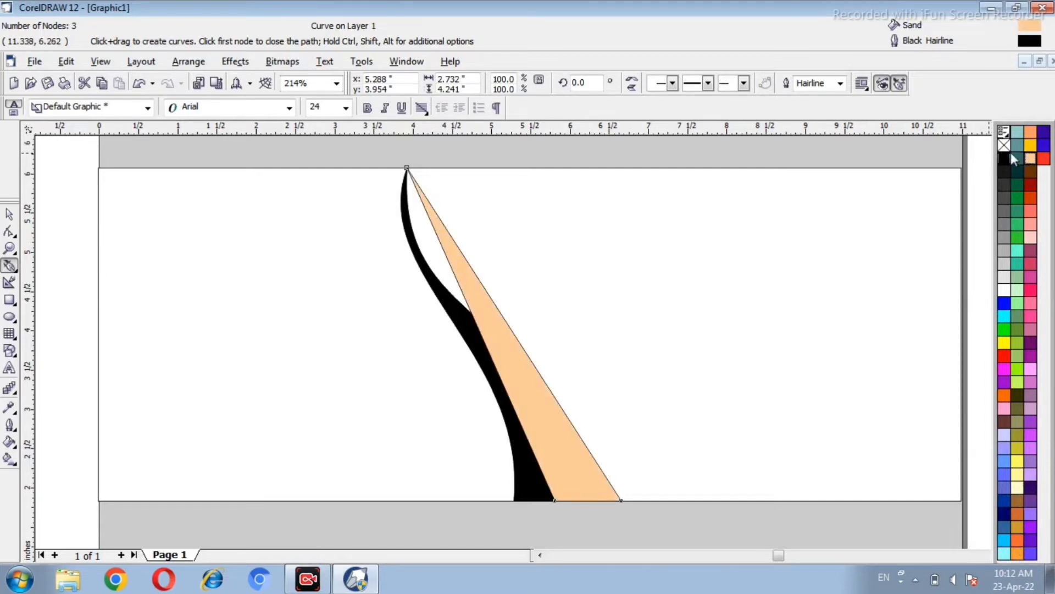
{"action": "left_click", "coordinate": [1030, 148]}
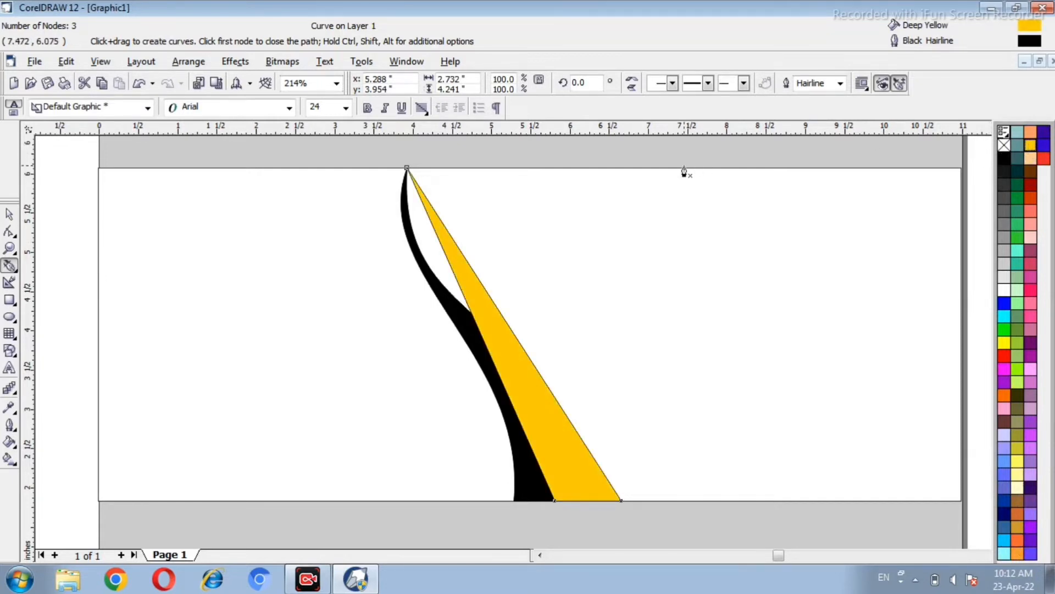
Convert the yellow triangle's right edge to a curve and bend it into an S shape, bulging outward near the base and inward near the tip
{"action": "left_click", "coordinate": [10, 215]}
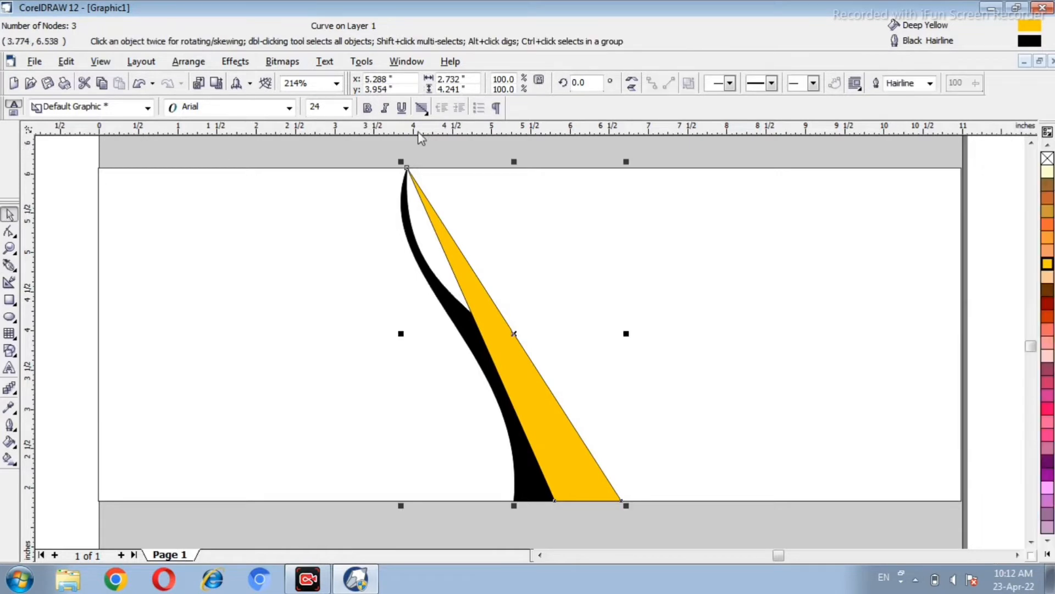
{"action": "left_click", "coordinate": [9, 232]}
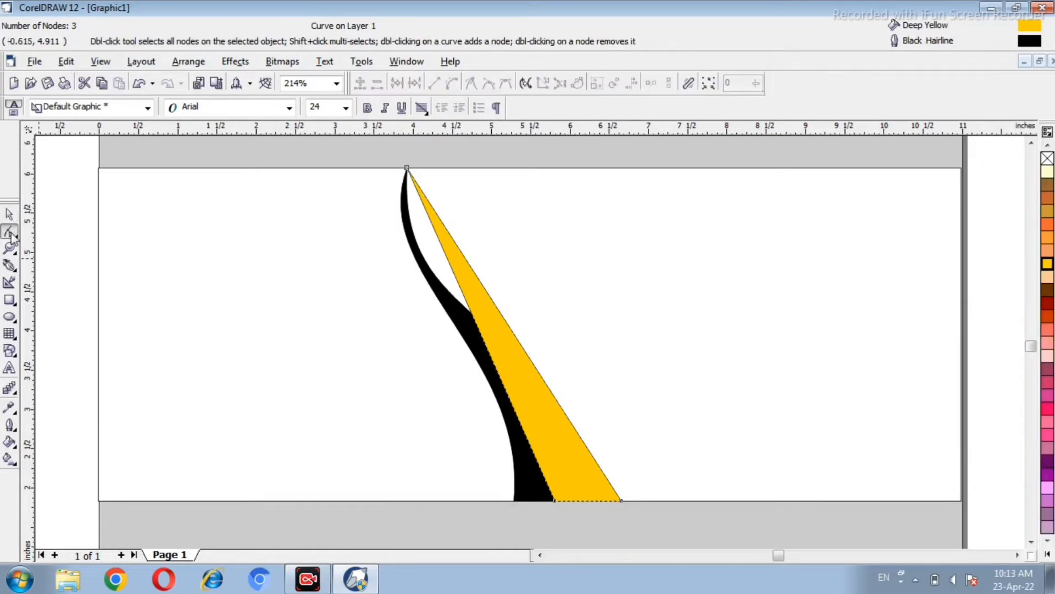
{"action": "left_click", "coordinate": [506, 321]}
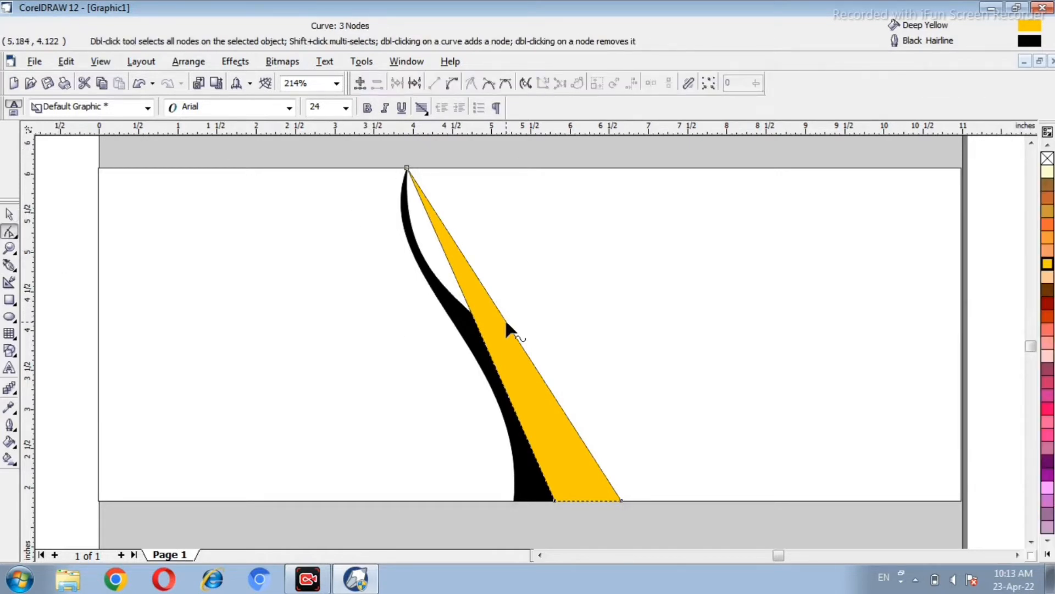
{"action": "left_click", "coordinate": [452, 83]}
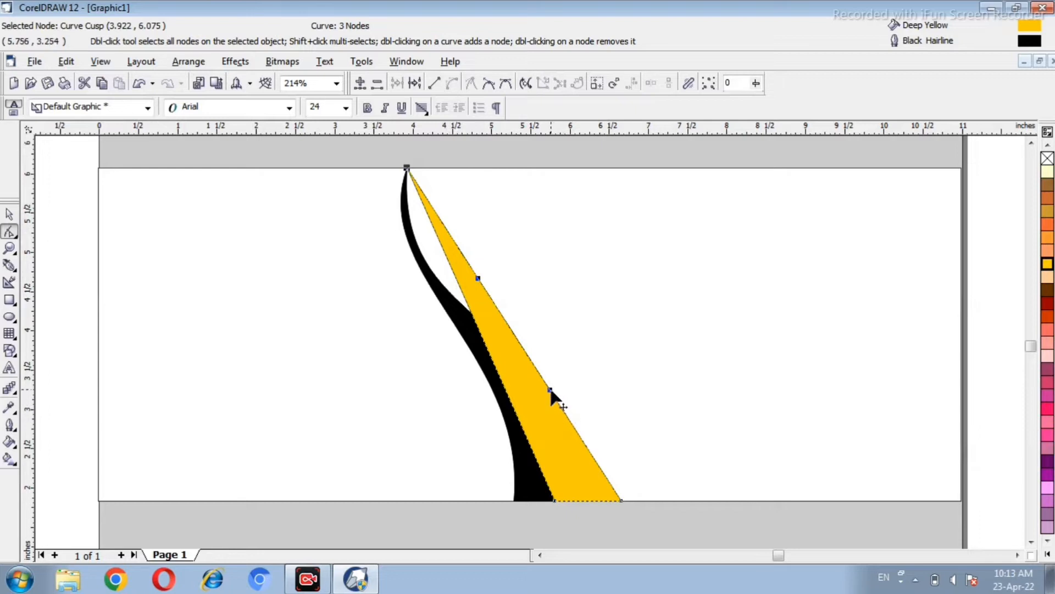
{"action": "left_click_drag", "start_coordinate": [551, 391], "coordinate": [592, 333]}
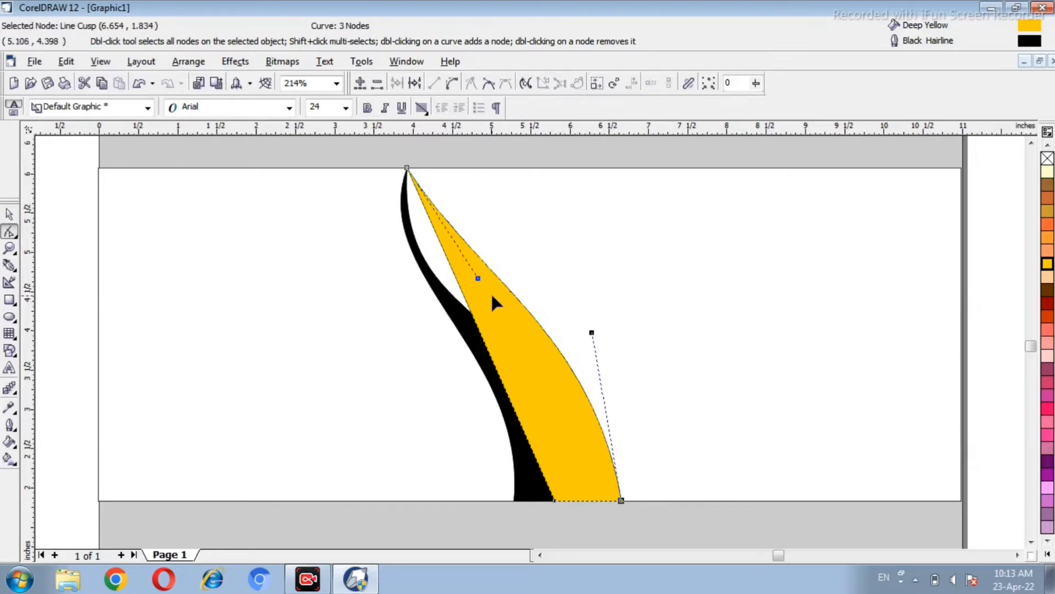
{"action": "left_click_drag", "start_coordinate": [478, 280], "coordinate": [460, 301]}
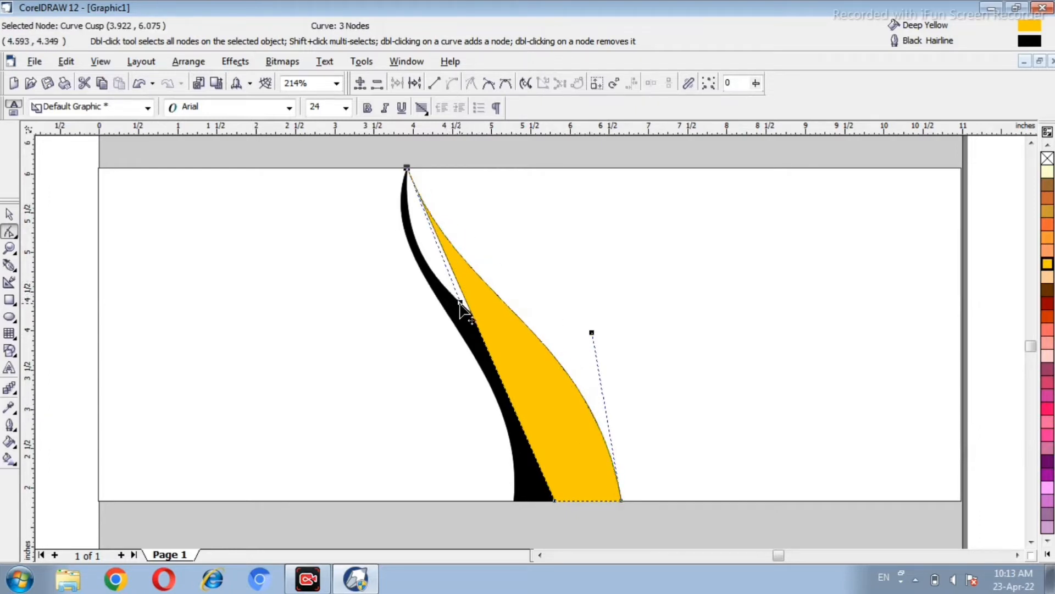
Convert the yellow shape's left edge to a curve following the black band, and deepen the S-curve of its right edge
{"action": "left_click", "coordinate": [495, 368]}
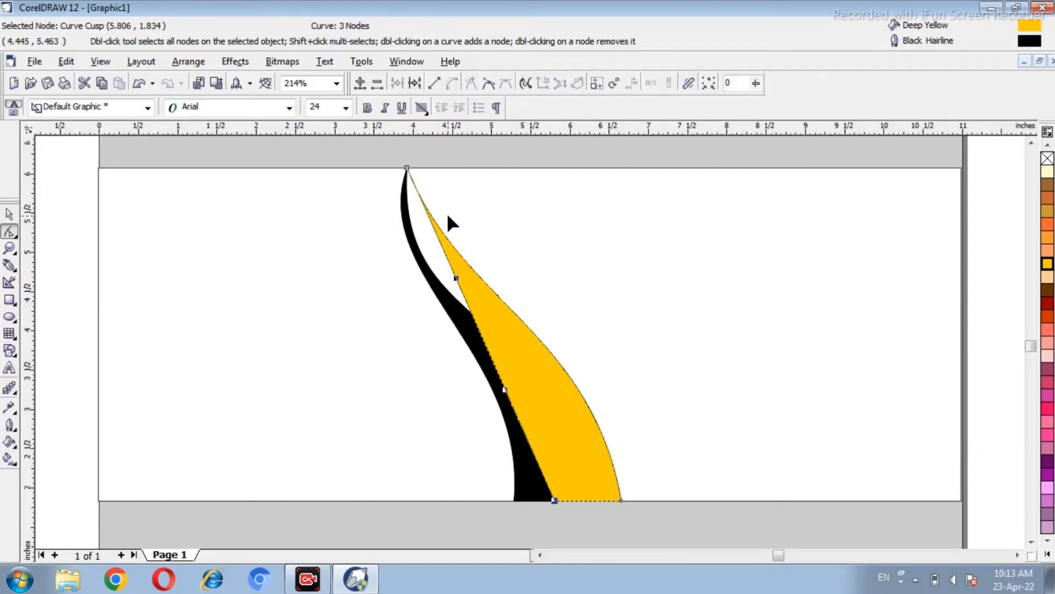
{"action": "left_click_drag", "start_coordinate": [456, 278], "coordinate": [396, 258]}
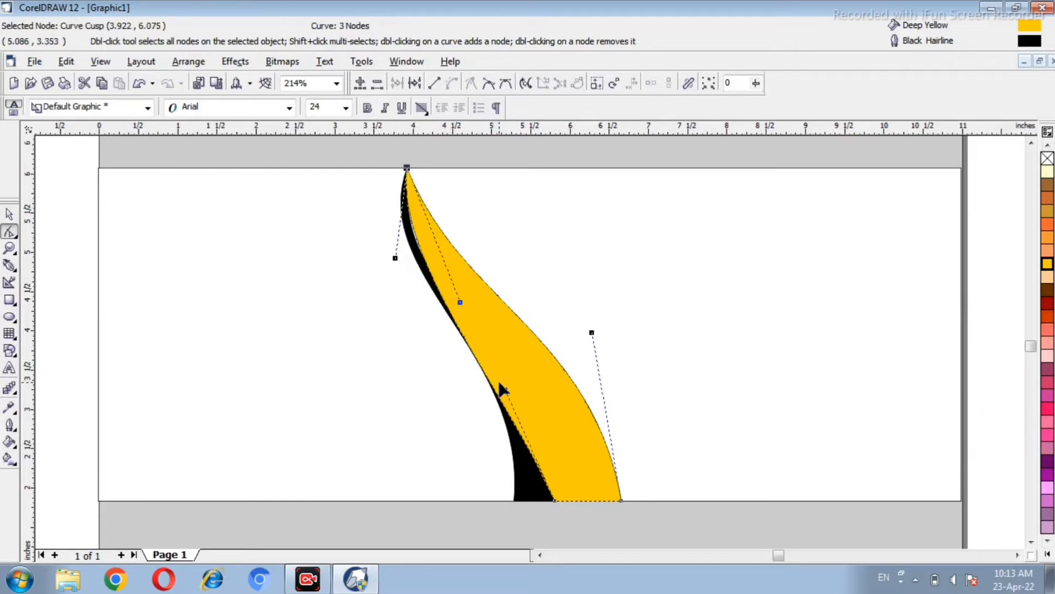
{"action": "left_click_drag", "start_coordinate": [507, 395], "coordinate": [578, 373]}
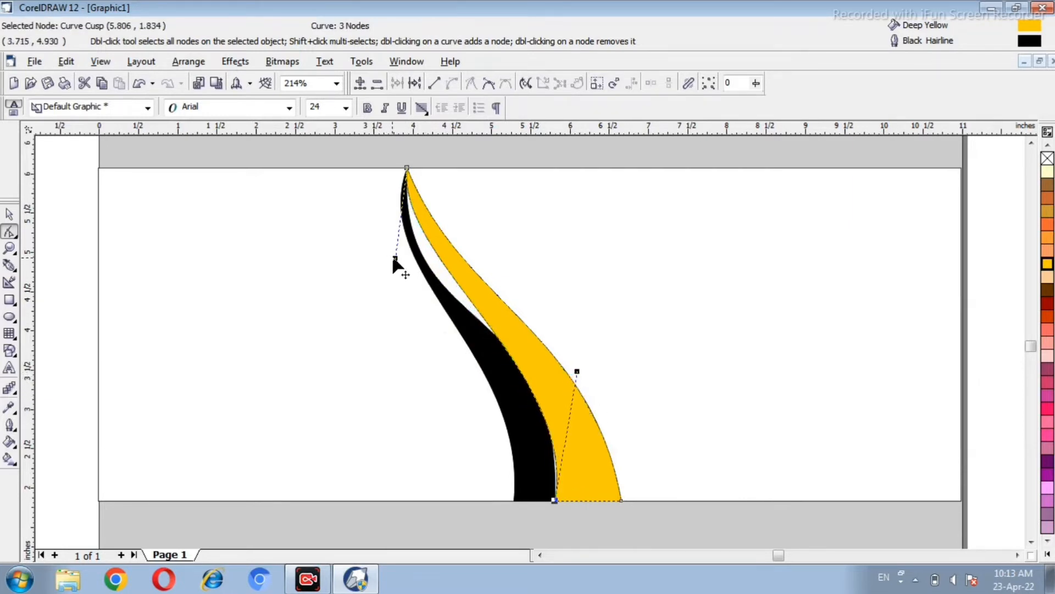
{"action": "left_click_drag", "start_coordinate": [394, 258], "coordinate": [387, 303]}
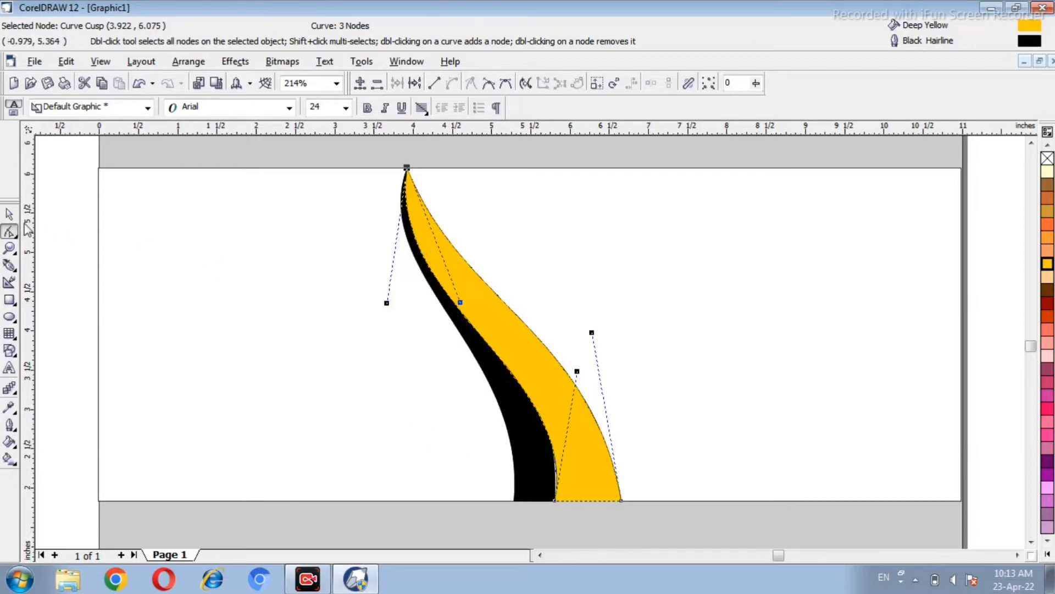
{"action": "left_click_drag", "start_coordinate": [592, 333], "coordinate": [601, 312]}
{"action": "left_click_drag", "start_coordinate": [460, 302], "coordinate": [419, 346]}
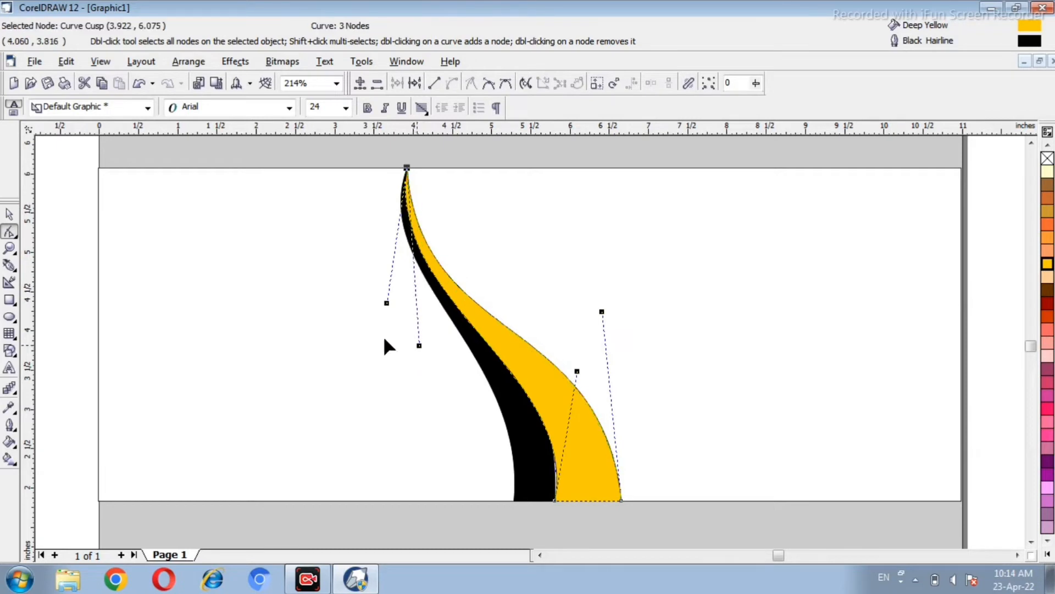
Remove the outline from the yellow curved band
{"action": "left_click", "coordinate": [8, 214]}
{"action": "left_click", "coordinate": [493, 379]}
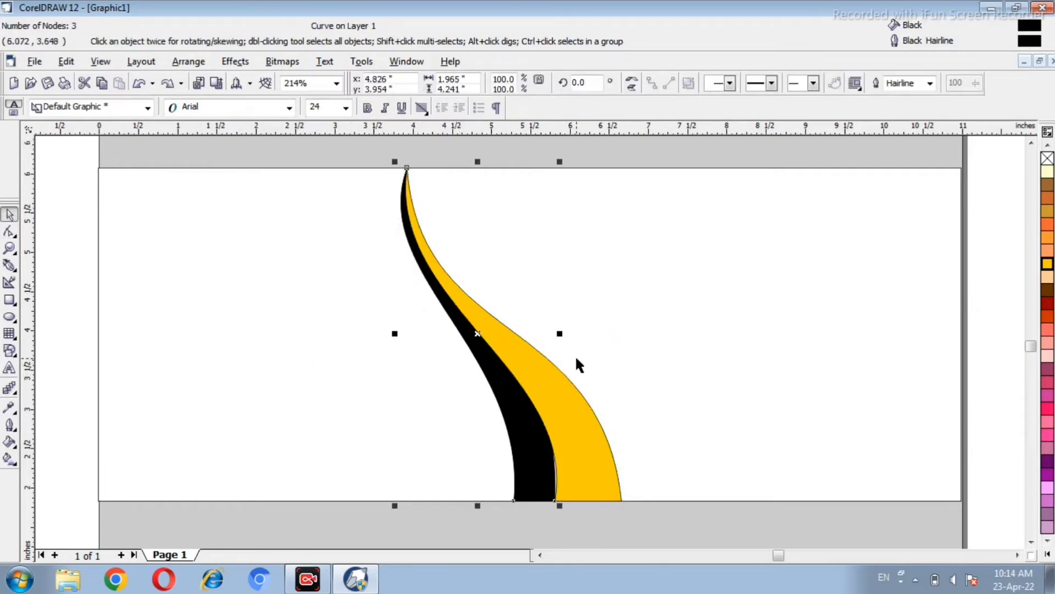
{"action": "left_click", "coordinate": [558, 366]}
{"action": "left_click", "coordinate": [11, 425]}
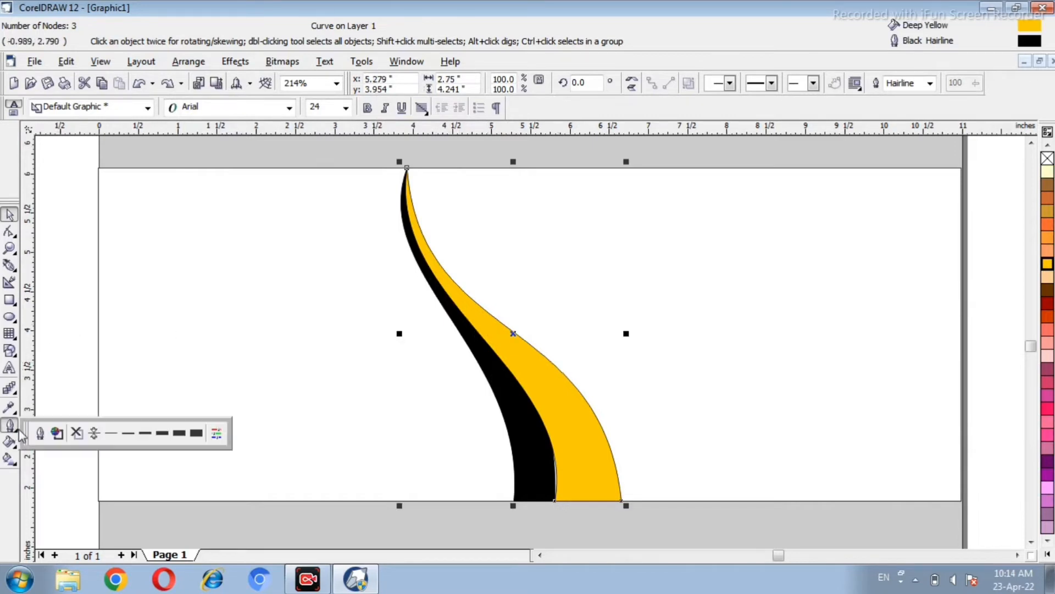
{"action": "left_click", "coordinate": [77, 435]}
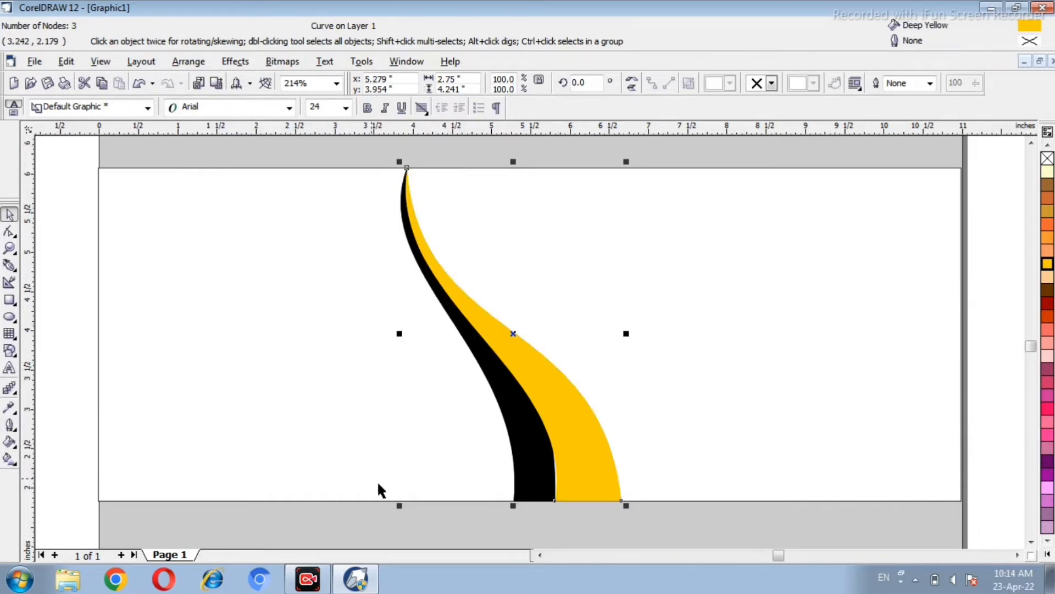
Adjust the curve handle at the yellow band's lower left node to close the gap along the black band, and deselect it
{"action": "left_click", "coordinate": [572, 473]}
{"action": "left_click", "coordinate": [10, 232]}
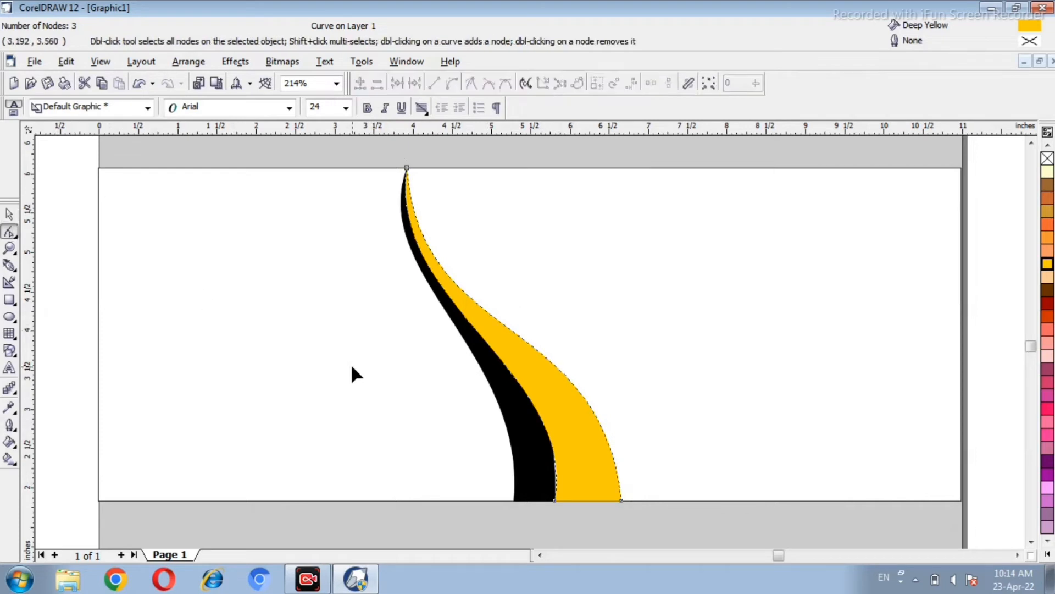
{"action": "left_click", "coordinate": [554, 500]}
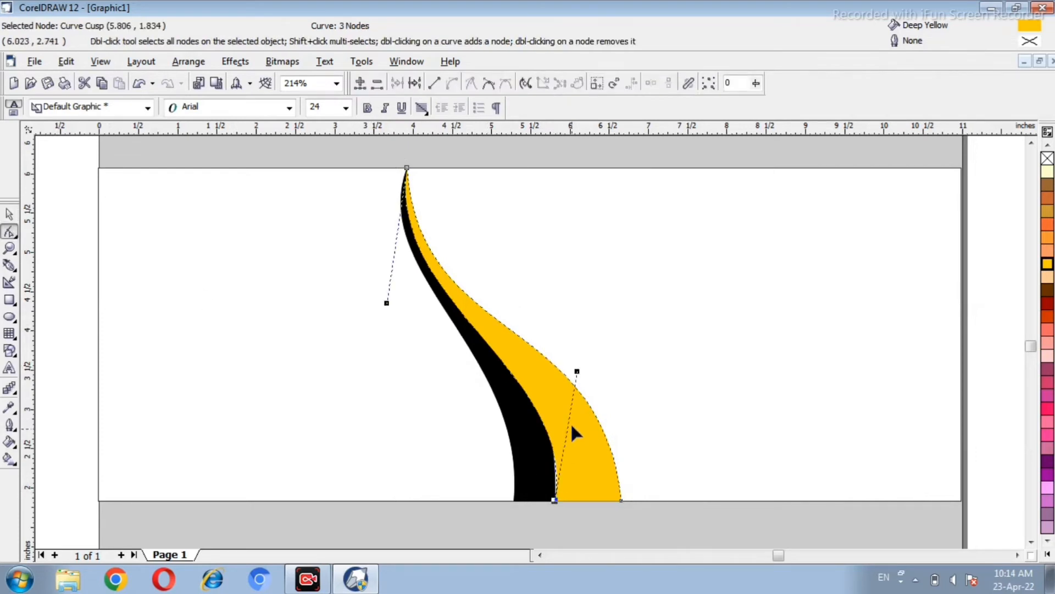
{"action": "mouse_move", "coordinate": [577, 372]}
{"action": "left_mouse_down"}
{"action": "mouse_move", "coordinate": [572, 384]}
{"action": "mouse_move", "coordinate": [565, 375]}
{"action": "left_mouse_up"}
{"action": "left_click", "coordinate": [7, 215]}
{"action": "left_click", "coordinate": [430, 332]}
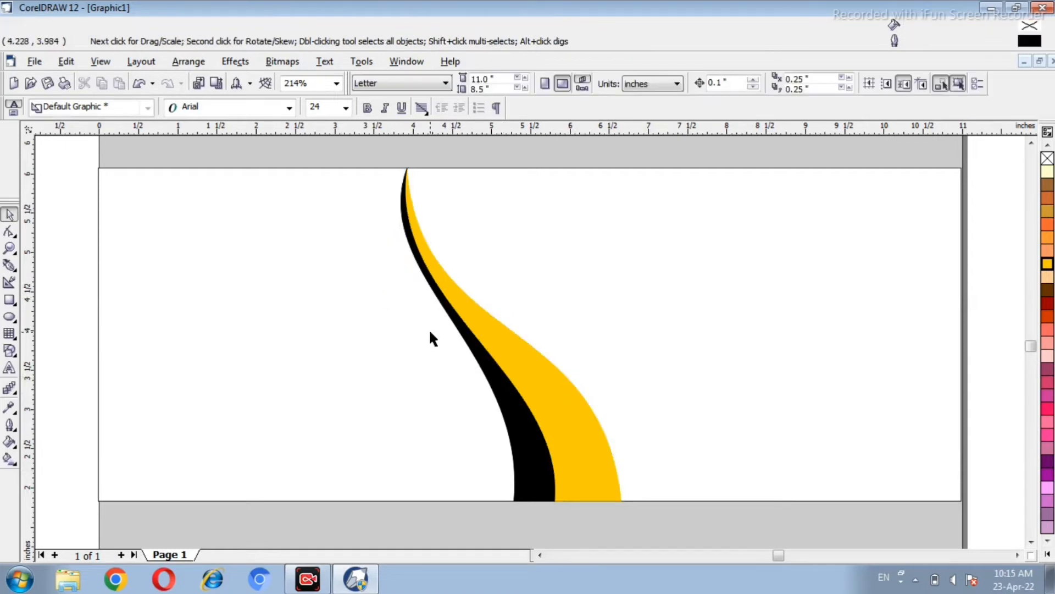
Draw a closed four-sided Pen shape about 7.06 by 4.24 inches covering the rectangle right of the yellow band, filled Dusty Plum
{"action": "left_click", "coordinate": [9, 267]}
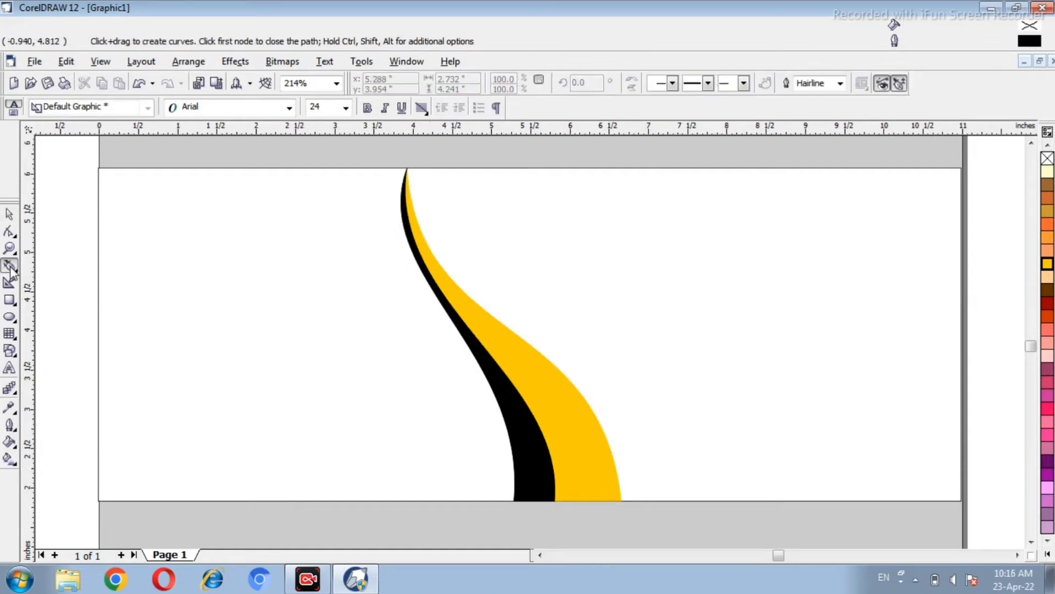
{"action": "left_click", "coordinate": [406, 168]}
{"action": "left_click", "coordinate": [621, 500]}
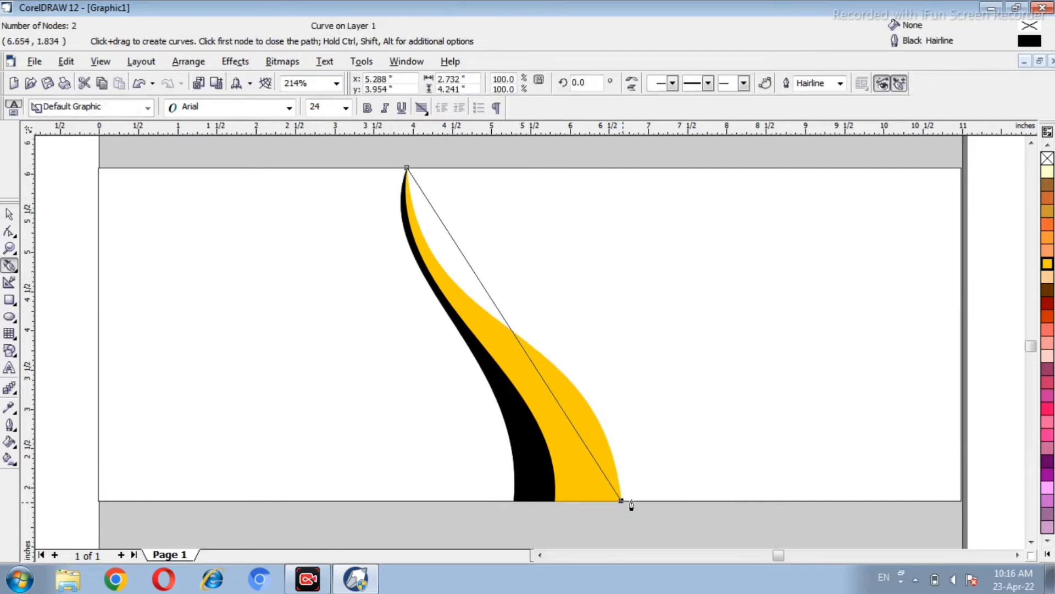
{"action": "left_click_drag", "start_coordinate": [961, 500], "coordinate": [958, 176]}
{"action": "left_click", "coordinate": [960, 168]}
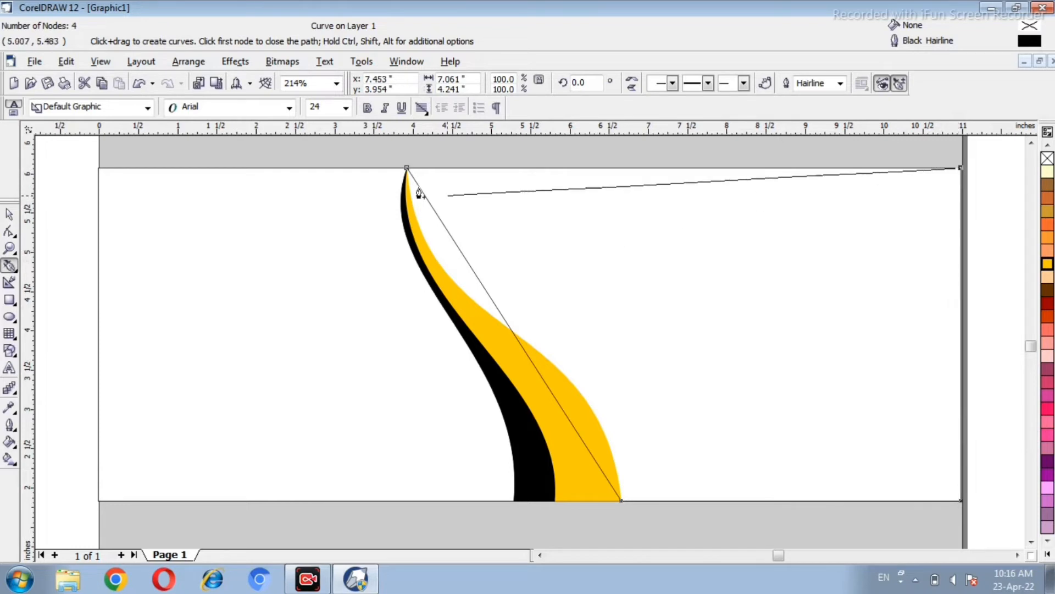
{"action": "left_click", "coordinate": [406, 170]}
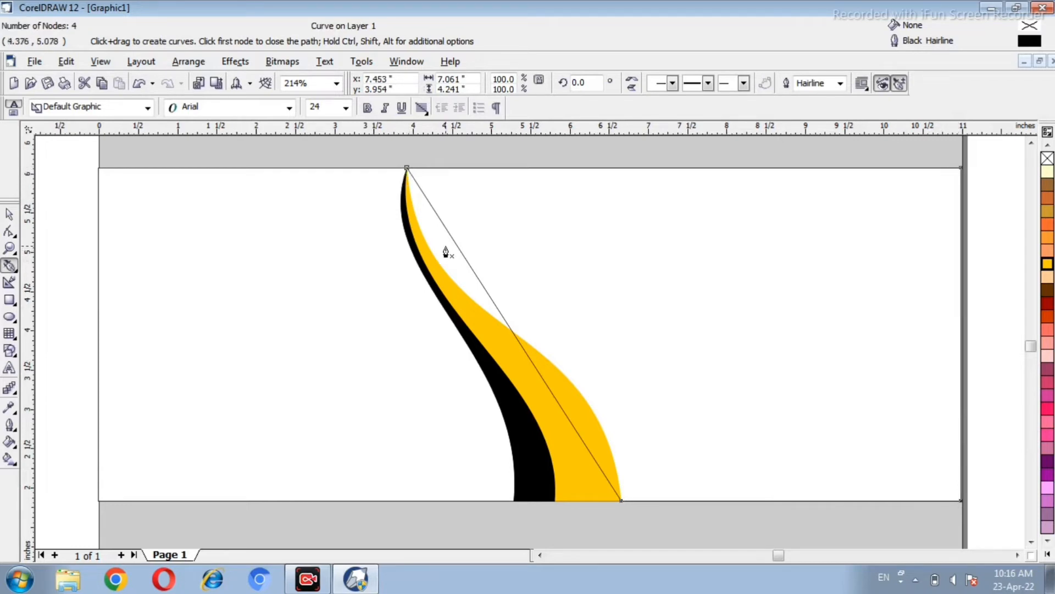
{"action": "left_click", "coordinate": [1047, 514]}
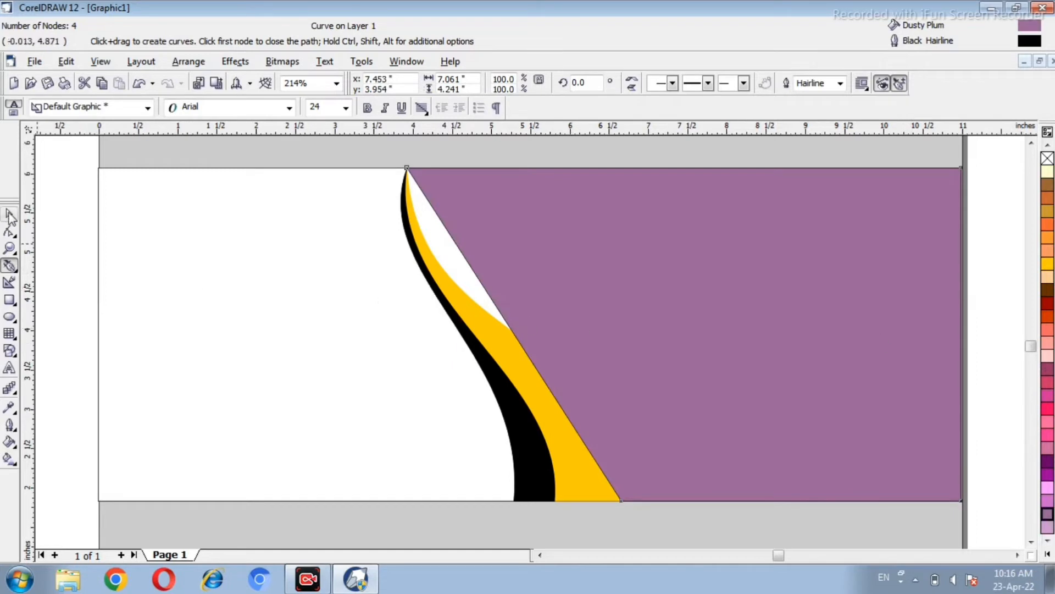
Convert the plum shape's slanted left edge to a curve and bend it to follow the yellow band's right edge
{"action": "left_click", "coordinate": [9, 231]}
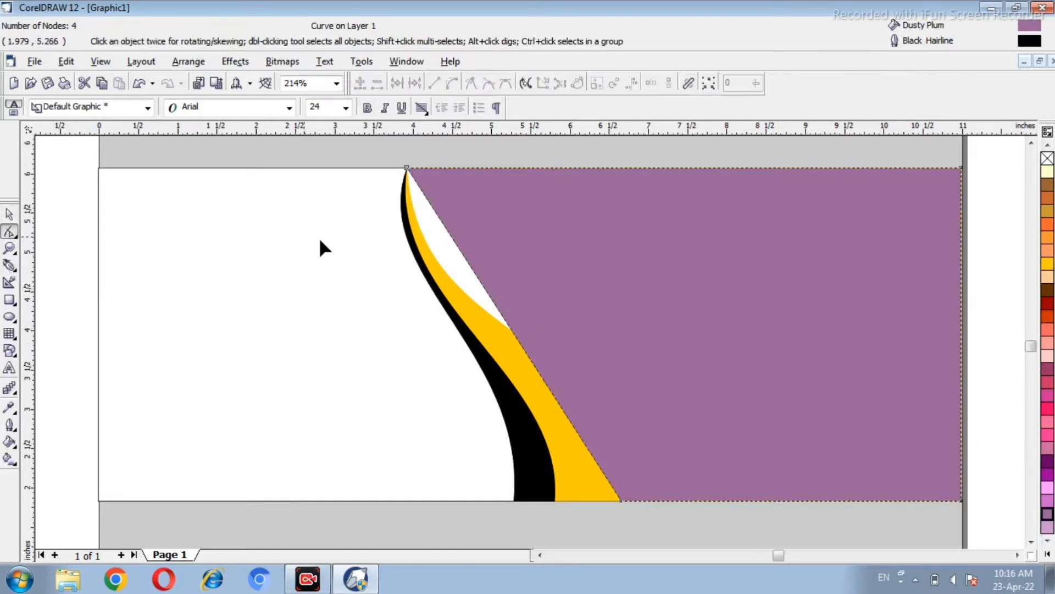
{"action": "left_click", "coordinate": [479, 285]}
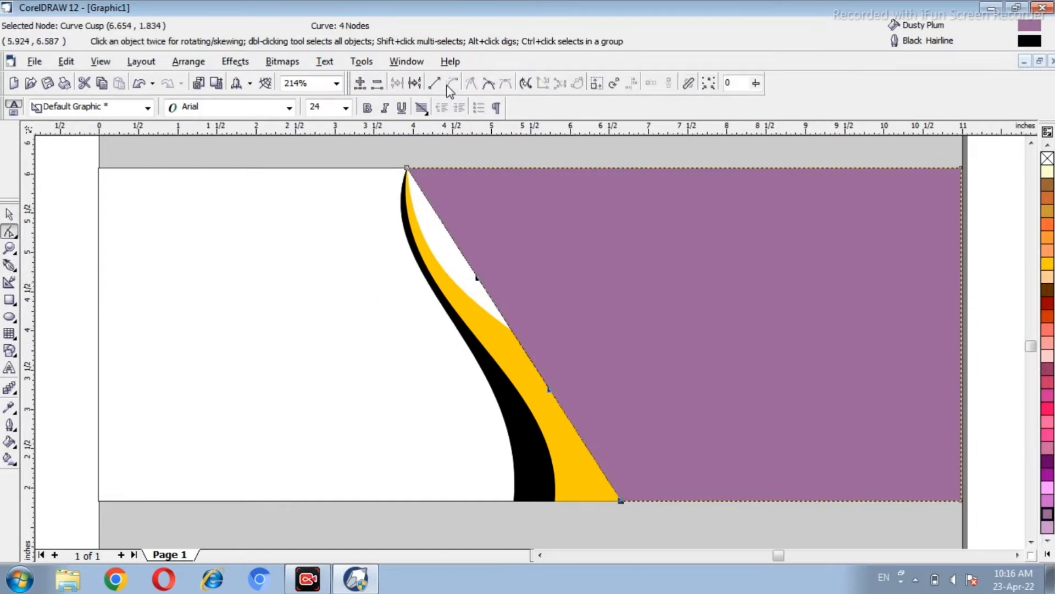
{"action": "left_click_drag", "start_coordinate": [476, 278], "coordinate": [407, 279]}
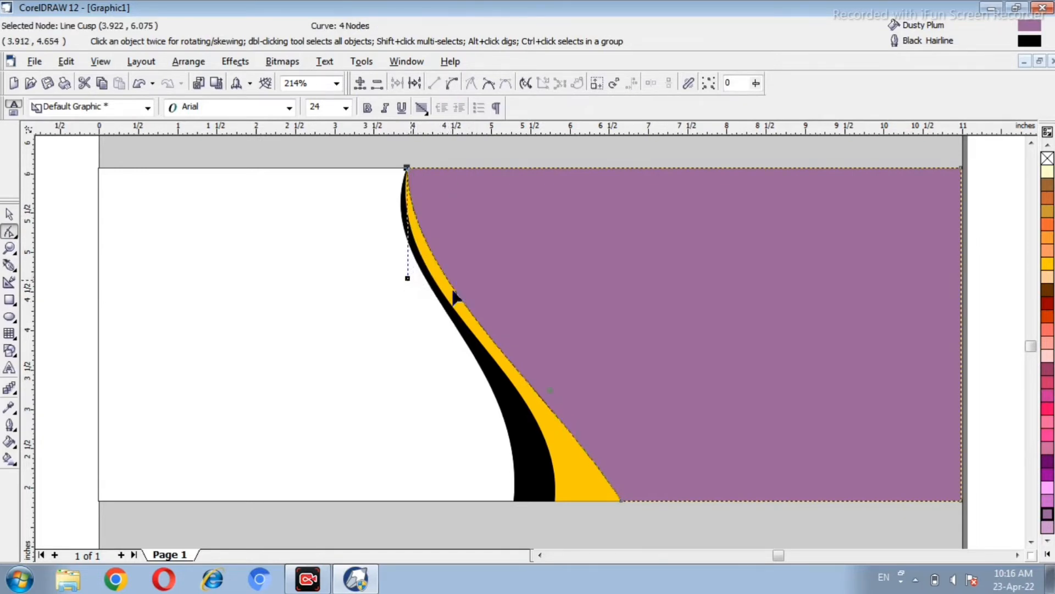
{"action": "left_click_drag", "start_coordinate": [549, 387], "coordinate": [572, 315]}
{"action": "left_click_drag", "start_coordinate": [407, 279], "coordinate": [419, 332]}
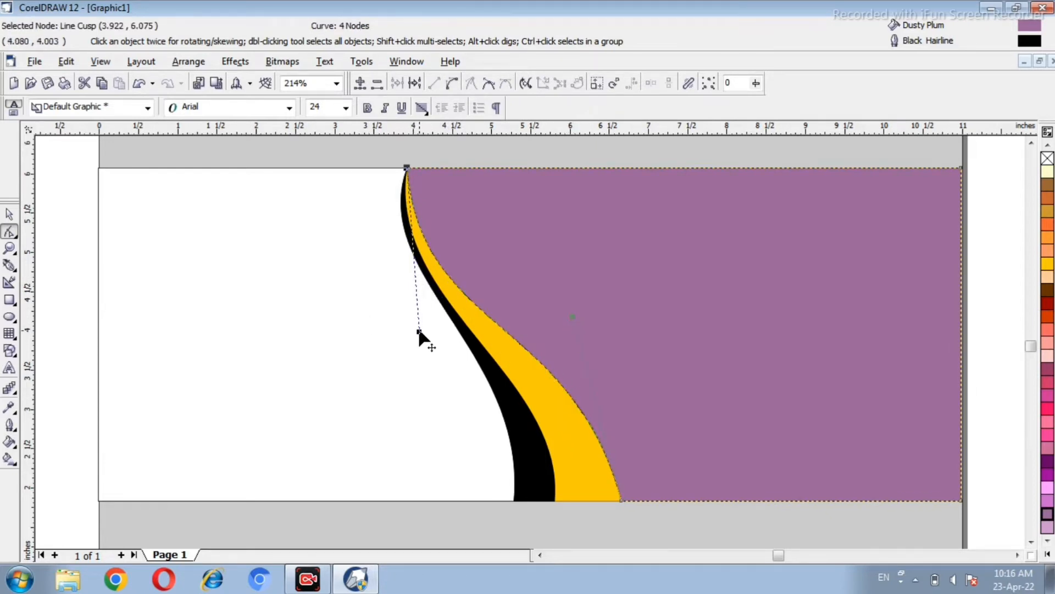
Remove the outline from the plum shape and deselect it
{"action": "left_click", "coordinate": [16, 219]}
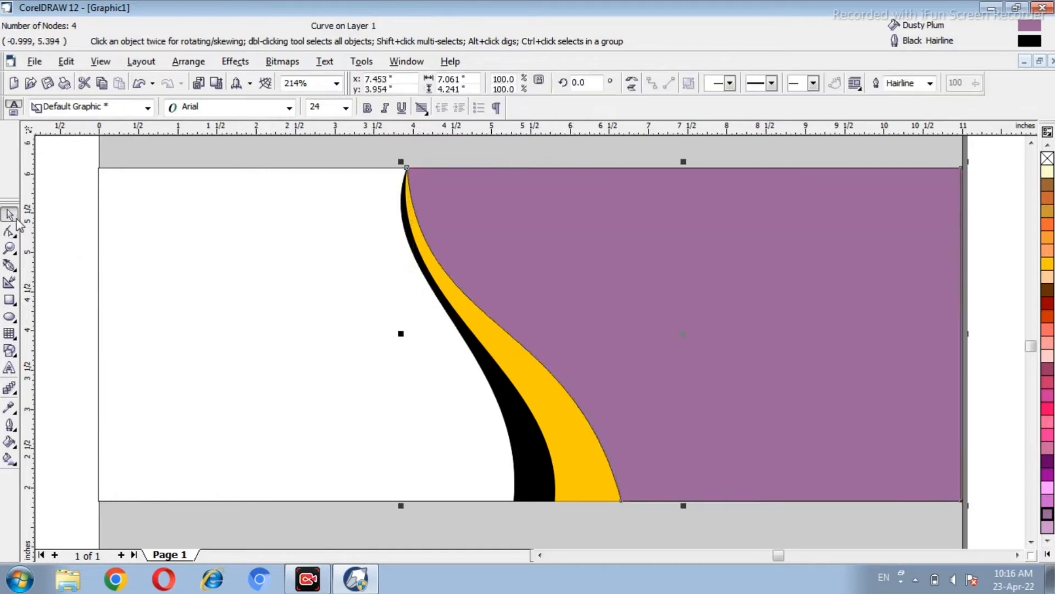
{"action": "left_click", "coordinate": [11, 428]}
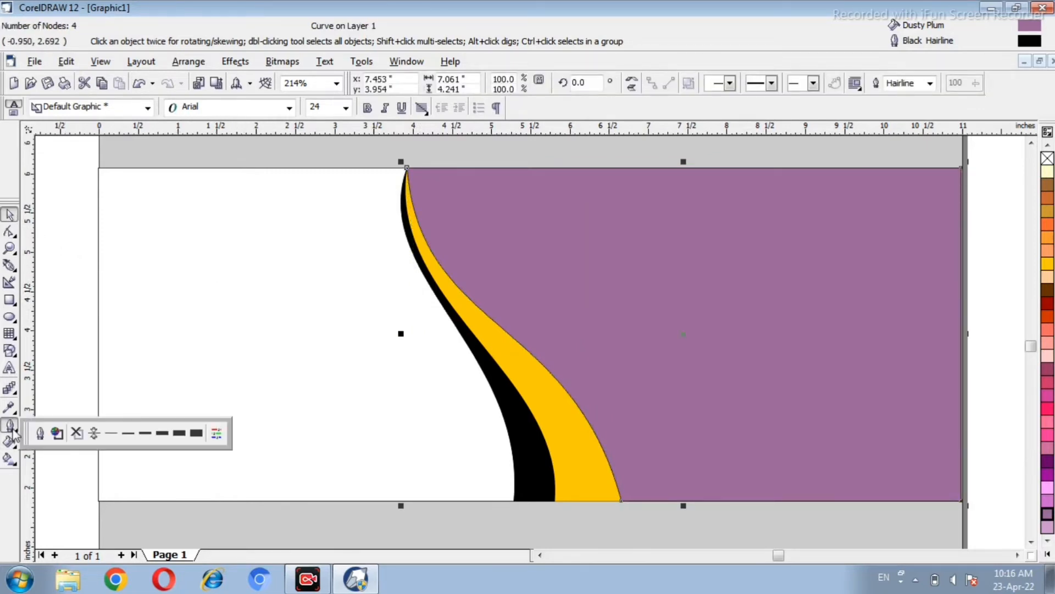
{"action": "left_click", "coordinate": [81, 433]}
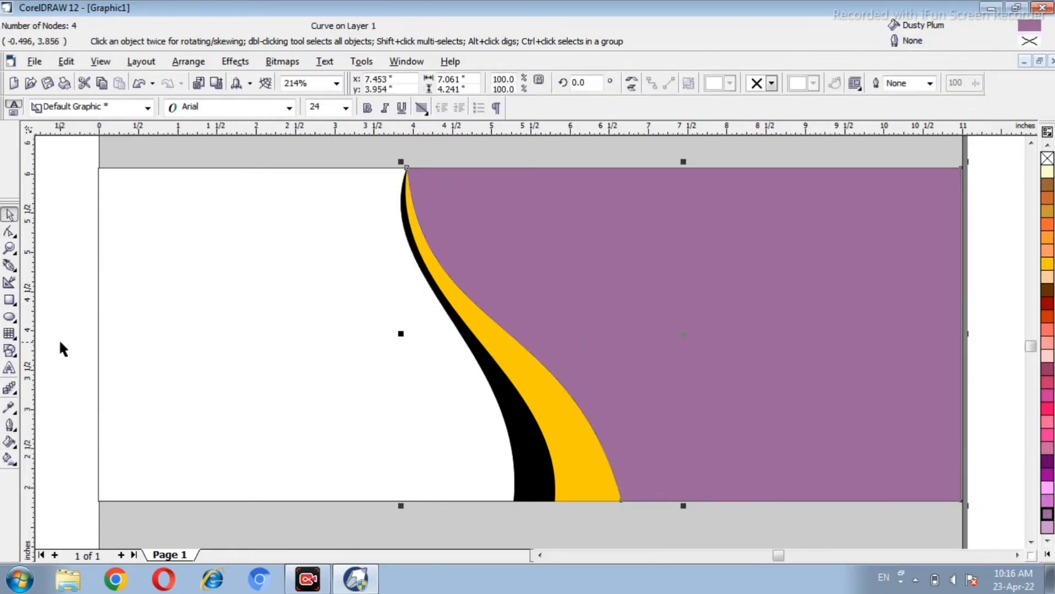
{"action": "left_click", "coordinate": [44, 183]}
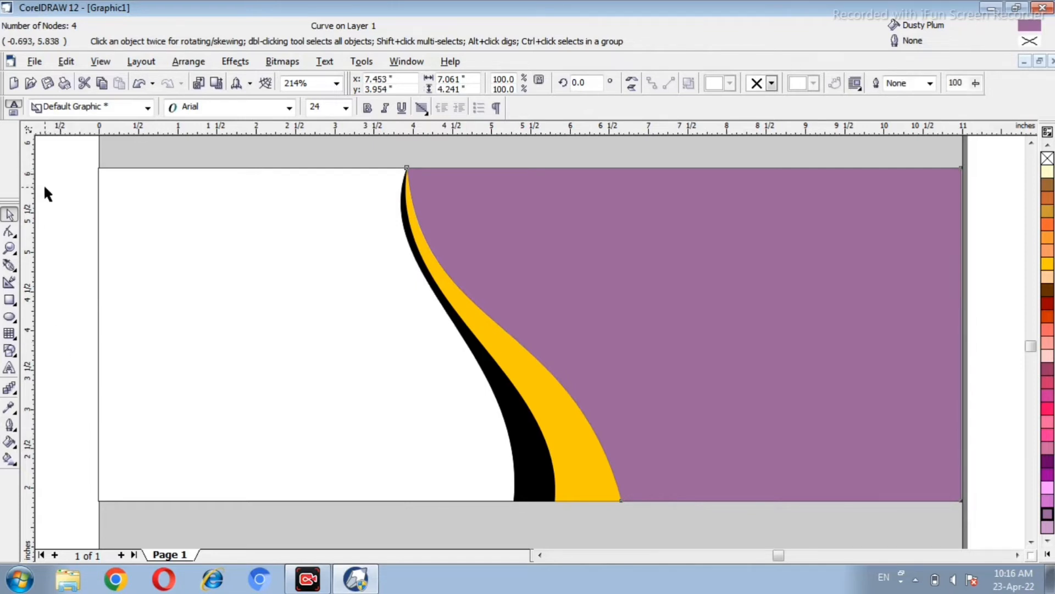
Import the FURNITURE JPEG image from the Desktop and place it on the white area left of the bands
{"action": "left_click", "coordinate": [36, 63]}
{"action": "left_click", "coordinate": [61, 214]}
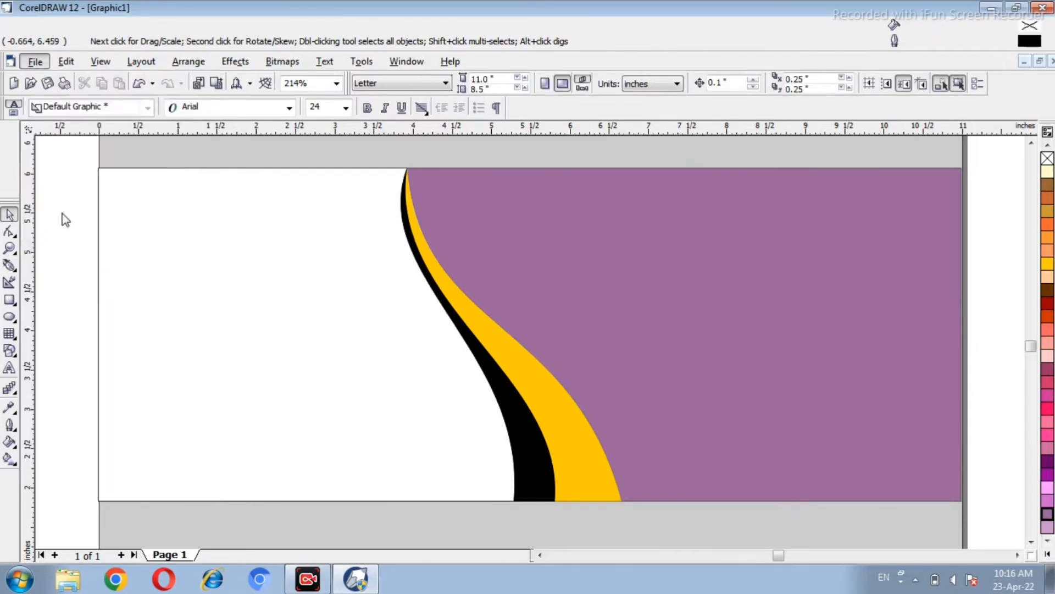
{"action": "left_click", "coordinate": [194, 168]}
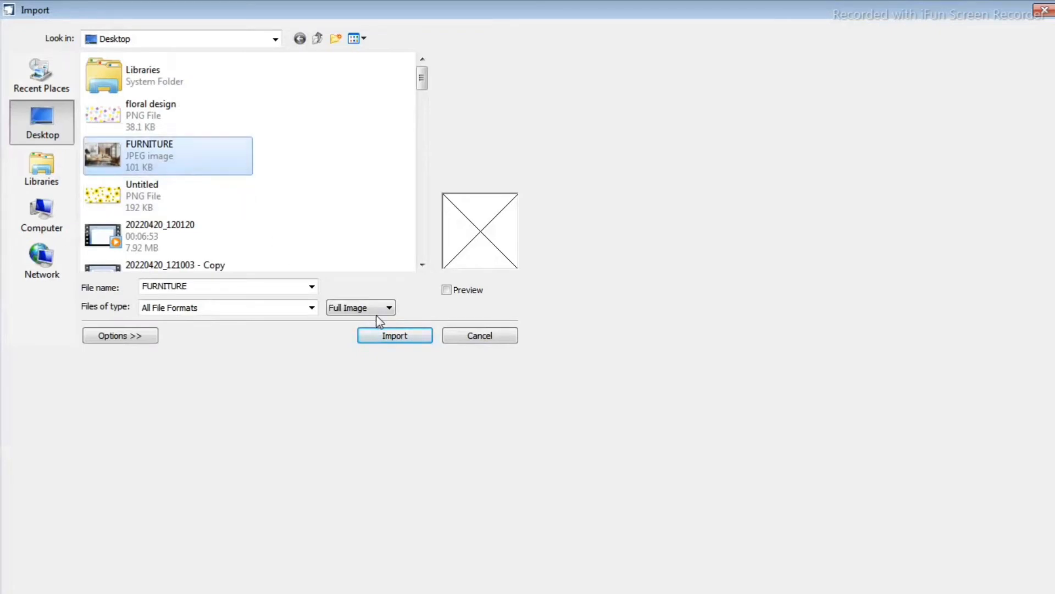
{"action": "left_click", "coordinate": [393, 336]}
{"action": "left_click", "coordinate": [122, 234]}
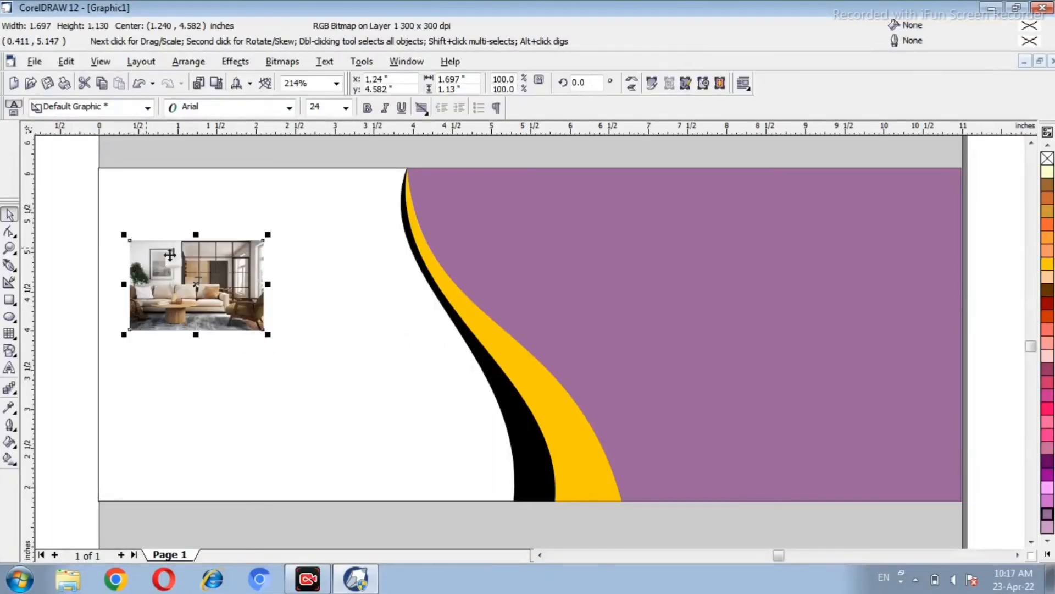
Enlarge the furniture photo proportionally to about 5.49 by 3.66 inches and move it over the banner's left part
{"action": "left_click_drag", "start_coordinate": [266, 330], "coordinate": [436, 477]}
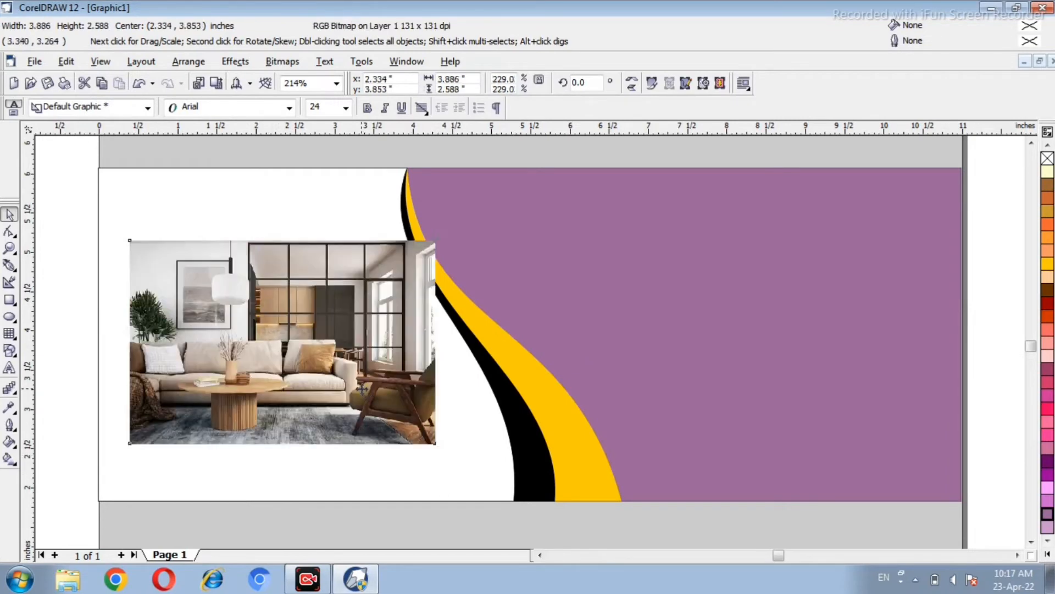
{"action": "left_click_drag", "start_coordinate": [363, 389], "coordinate": [304, 339]}
{"action": "left_click_drag", "start_coordinate": [379, 398], "coordinate": [506, 481]}
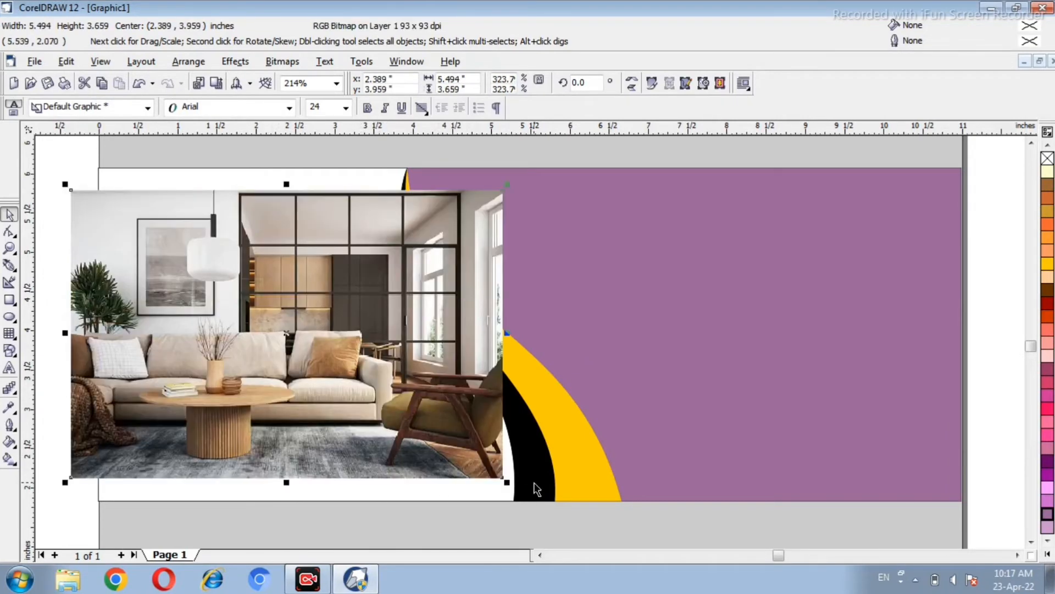
Shift the furniture photo slightly left and up, and place it inside the plum shape as a PowerClip
{"action": "left_click_drag", "start_coordinate": [378, 383], "coordinate": [348, 375]}
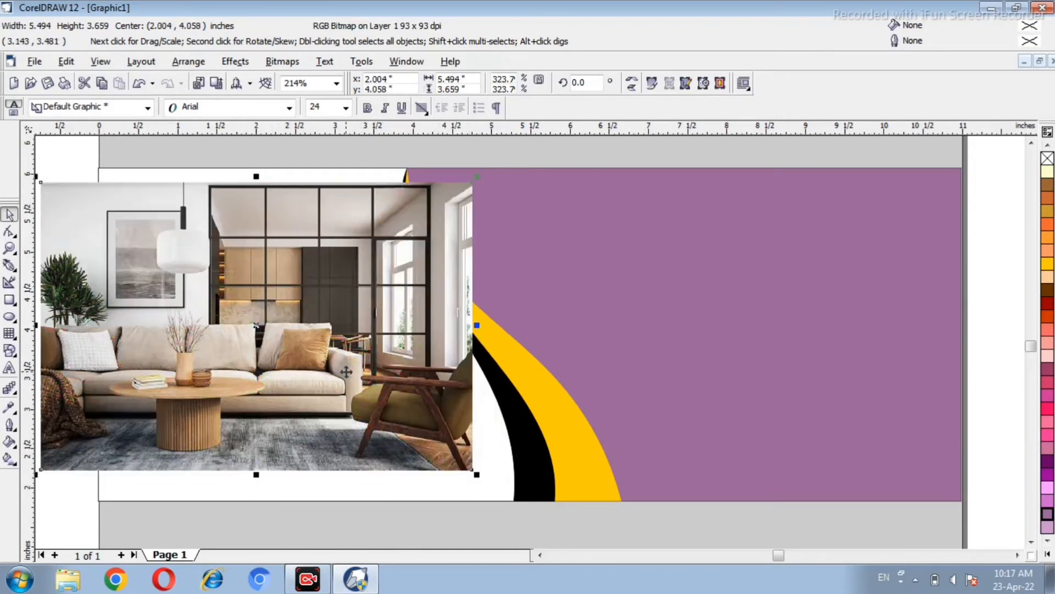
{"action": "left_click", "coordinate": [189, 61]}
{"action": "mouse_move", "coordinate": [242, 63]}
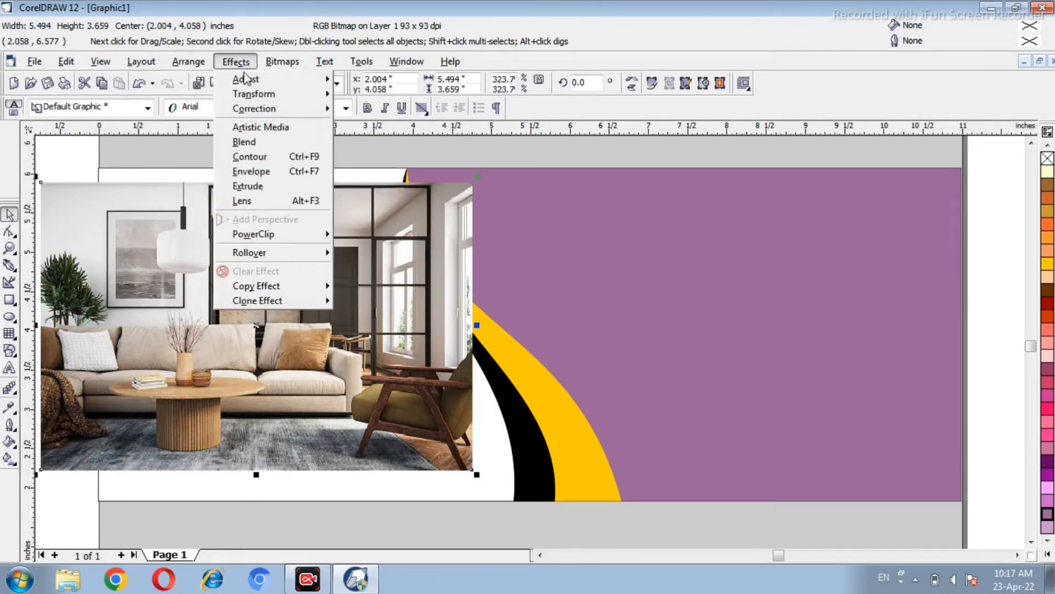
{"action": "mouse_move", "coordinate": [271, 234]}
{"action": "left_click", "coordinate": [342, 236]}
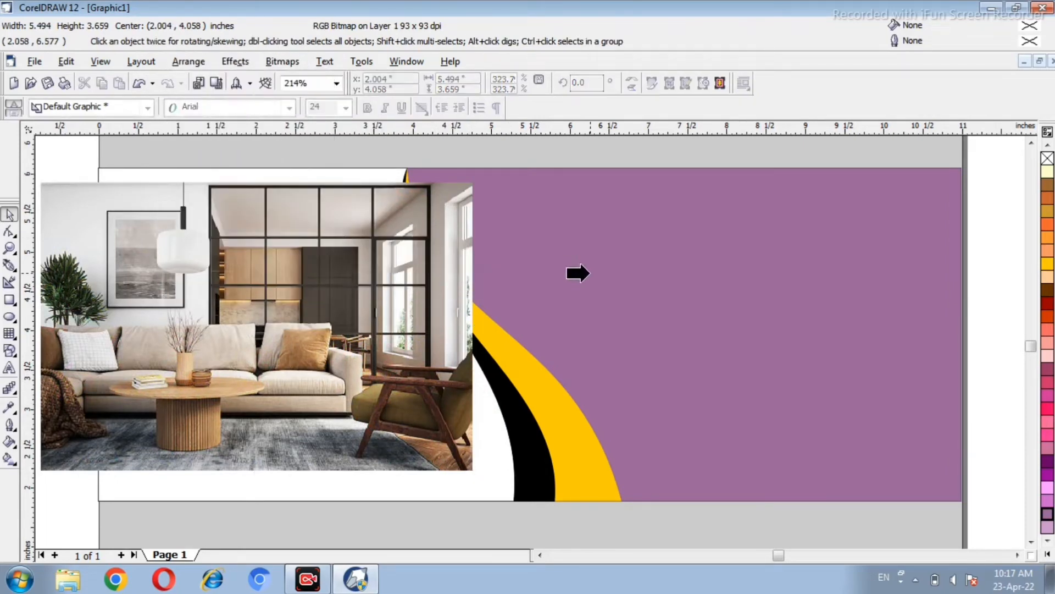
{"action": "left_click", "coordinate": [577, 273]}
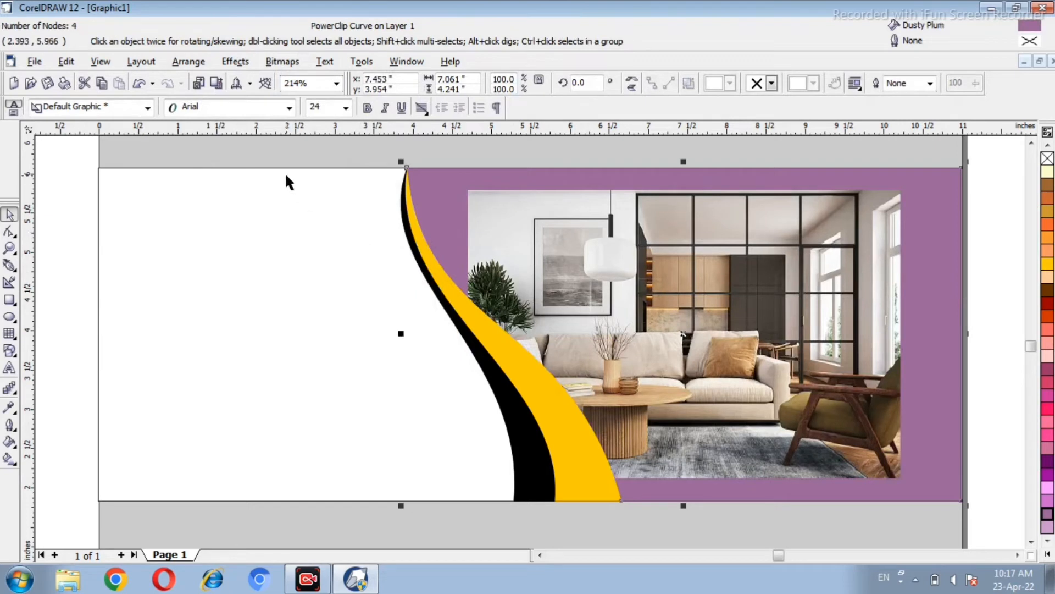
Edit the PowerClip contents and stretch the furniture photo to about 7.13 by 4.32 inches so it covers the whole plum shape
{"action": "left_click", "coordinate": [235, 61]}
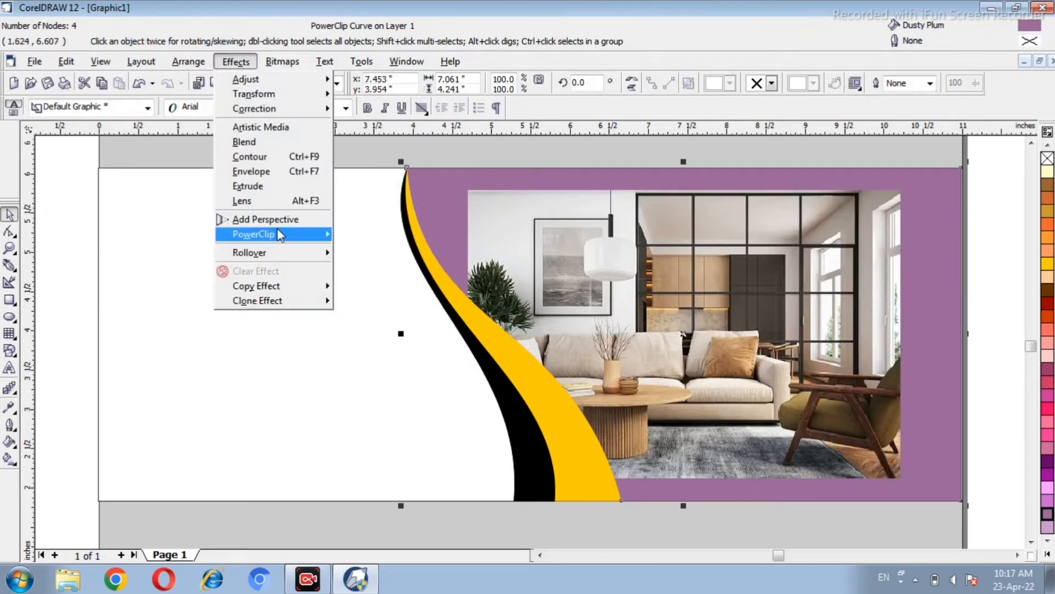
{"action": "mouse_move", "coordinate": [258, 234]}
{"action": "left_click", "coordinate": [362, 270]}
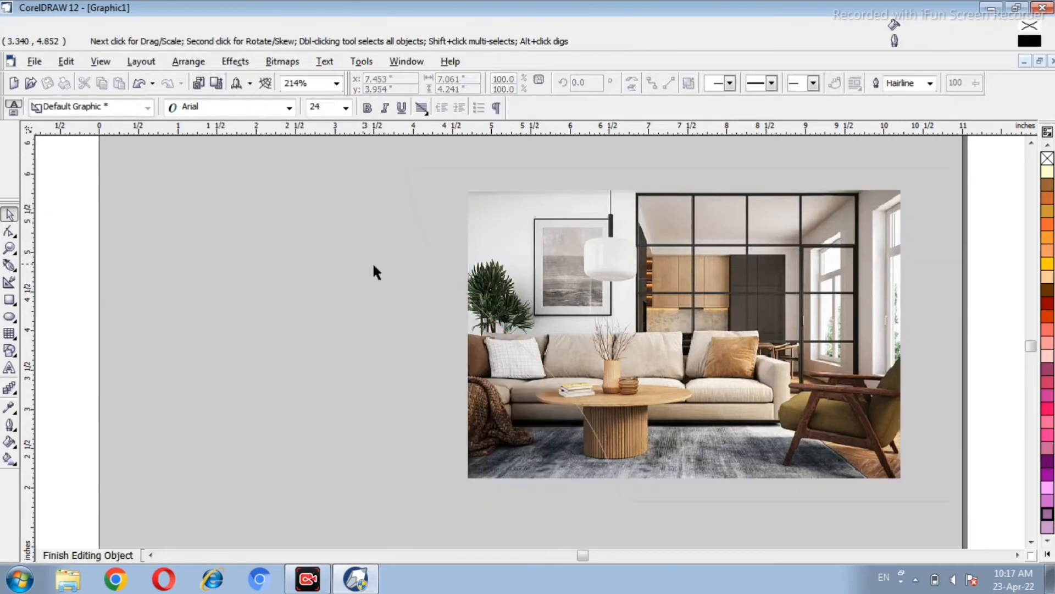
{"action": "left_click", "coordinate": [511, 306]}
{"action": "left_click_drag", "start_coordinate": [463, 185], "coordinate": [407, 160]}
{"action": "left_click_drag", "start_coordinate": [425, 321], "coordinate": [400, 321]}
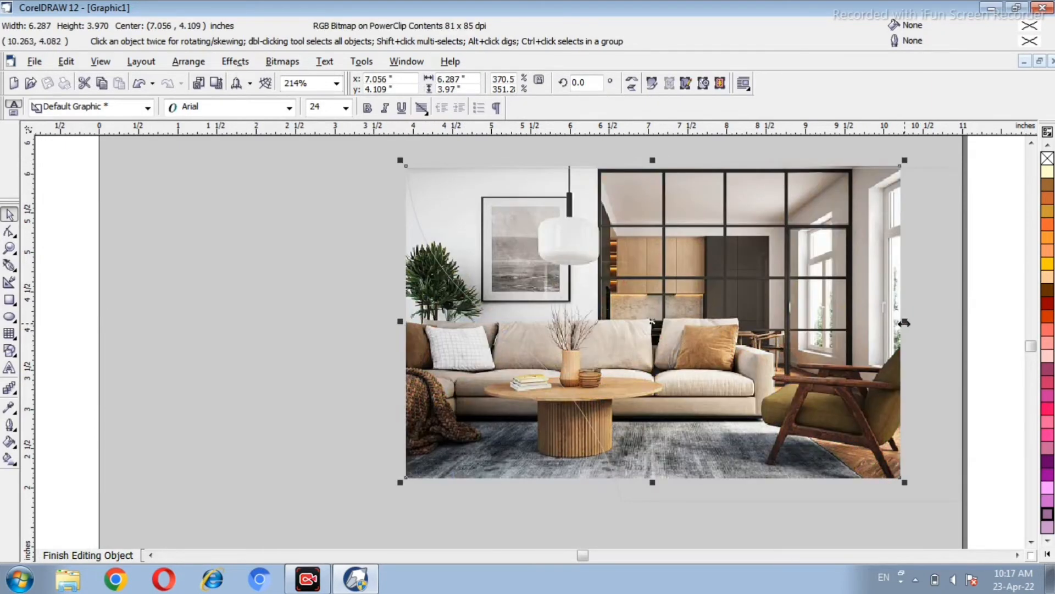
{"action": "left_click_drag", "start_coordinate": [904, 323], "coordinate": [971, 323]}
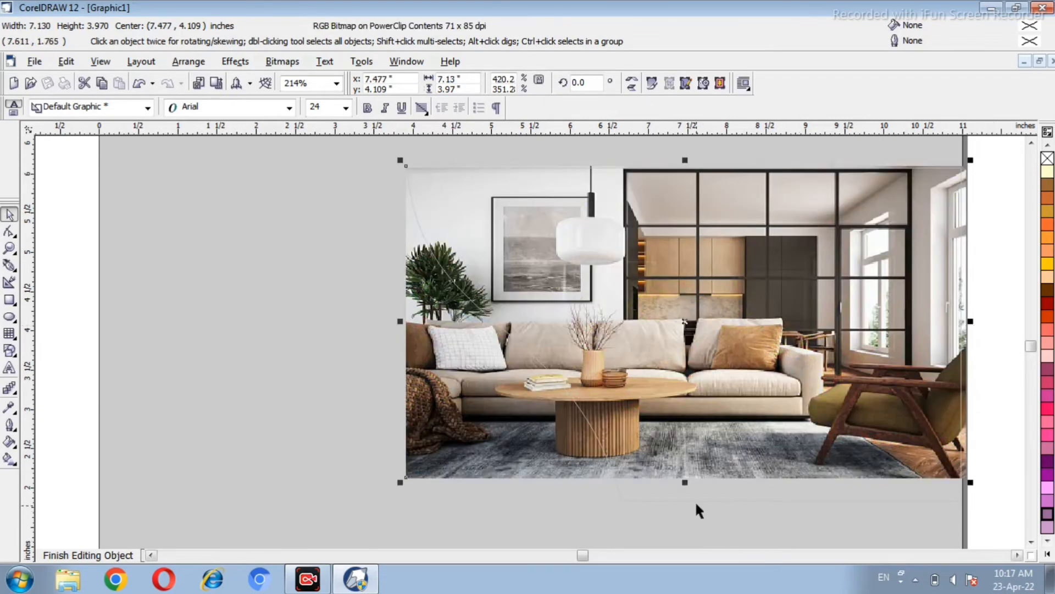
{"action": "left_click_drag", "start_coordinate": [685, 484], "coordinate": [685, 510]}
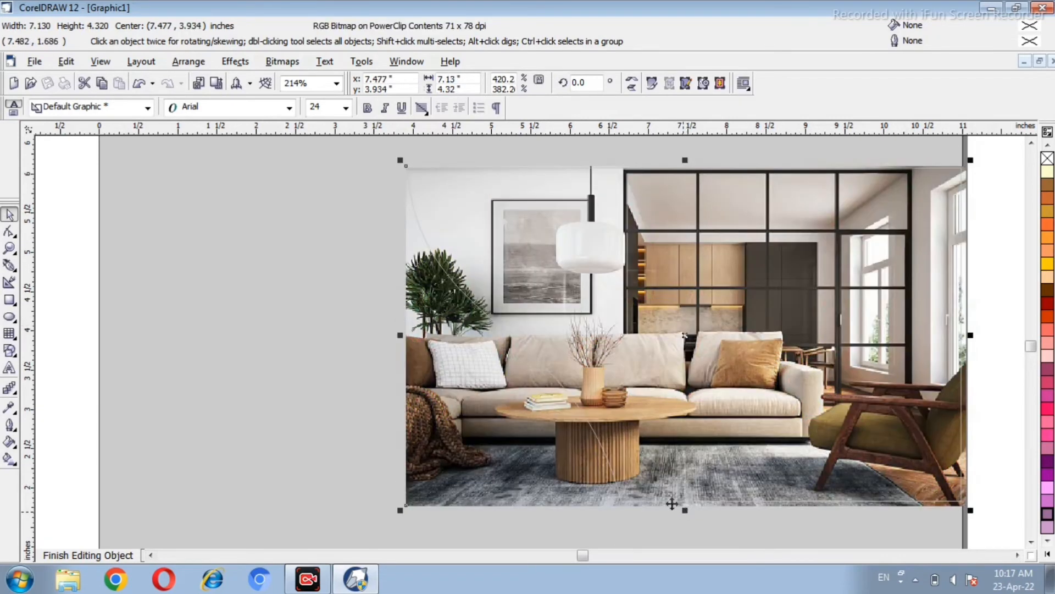
Finish editing the PowerClip contents and deselect the clipped shape
{"action": "left_click", "coordinate": [235, 61]}
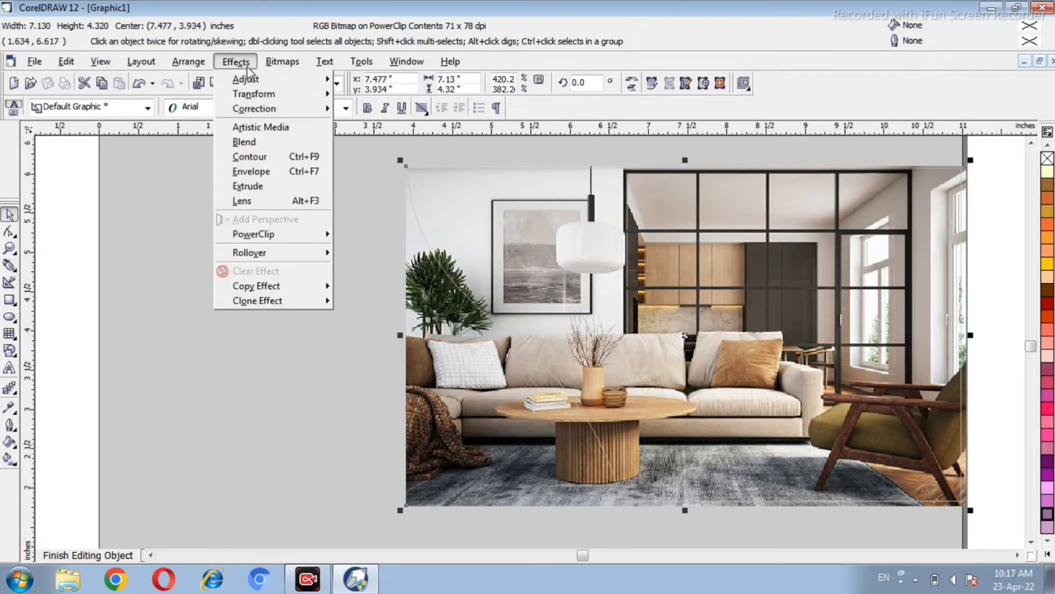
{"action": "mouse_move", "coordinate": [272, 234]}
{"action": "left_click", "coordinate": [380, 287]}
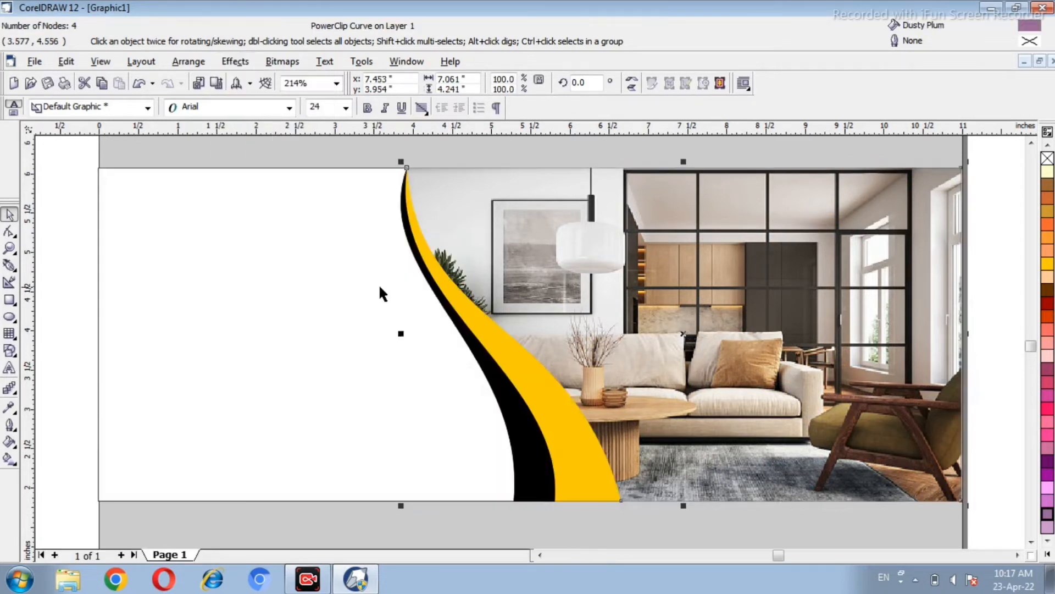
{"action": "left_click", "coordinate": [255, 297]}
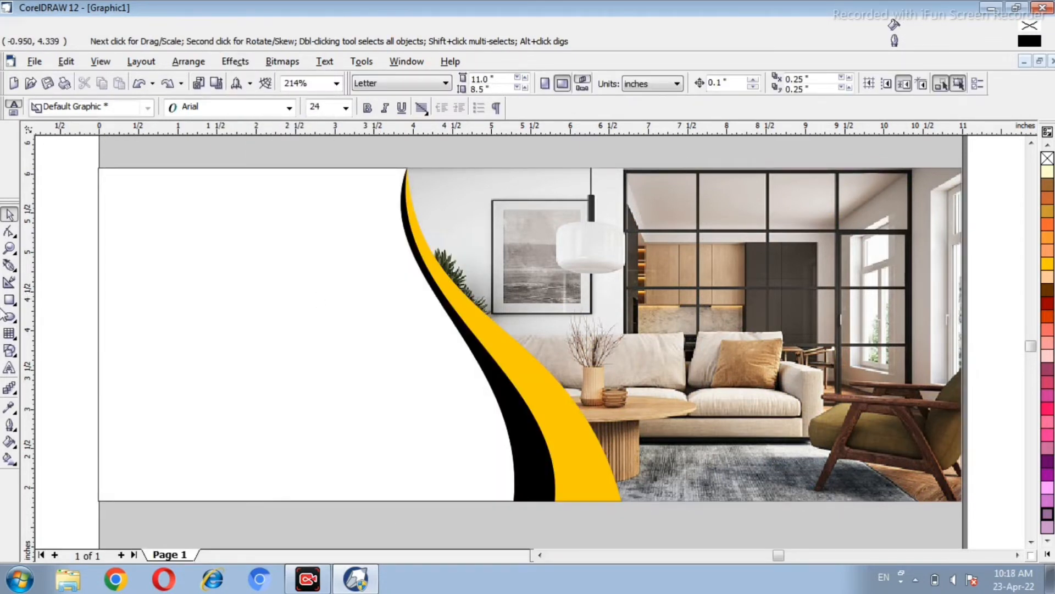
Add the artistic text FURNITURE in the upper part of the white area beside the curved bands
{"action": "left_click", "coordinate": [9, 367]}
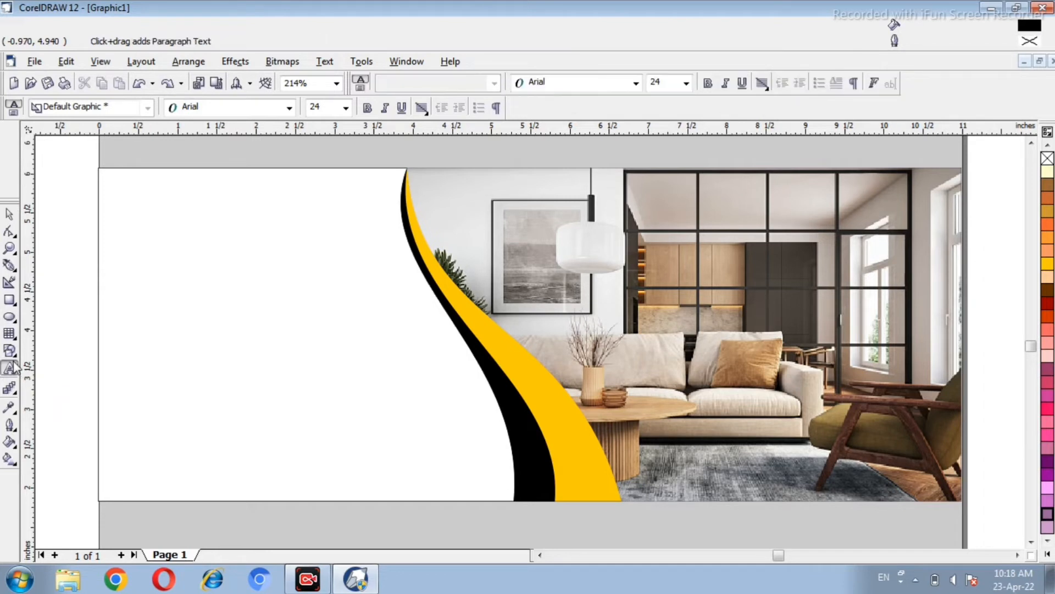
{"action": "left_click", "coordinate": [195, 246]}
{"action": "type", "text": "FUR"}
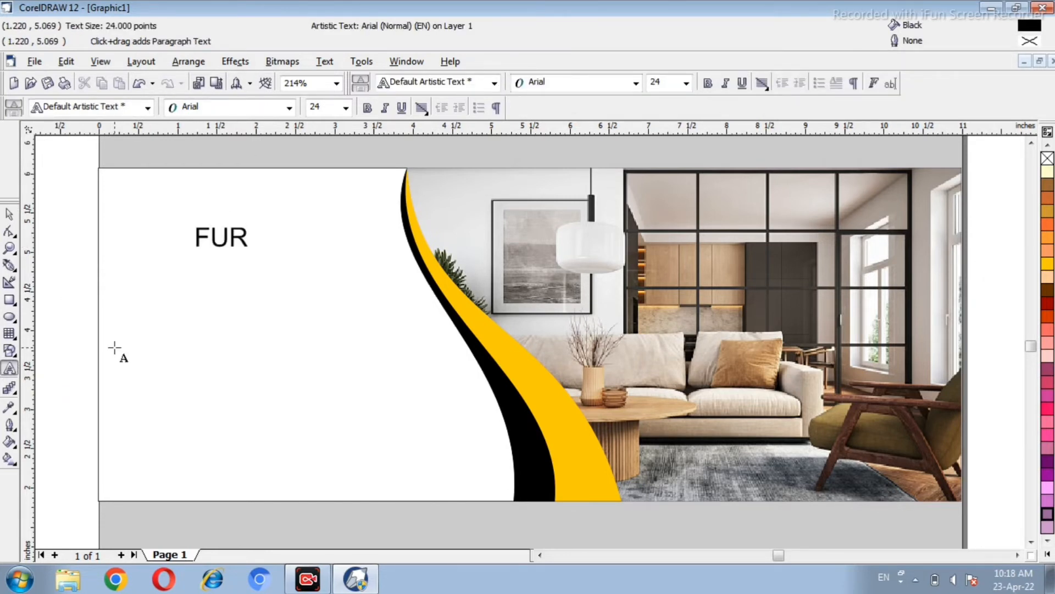
{"action": "type", "text": "NITURE"}
{"action": "key", "text": "ctrl+space"}
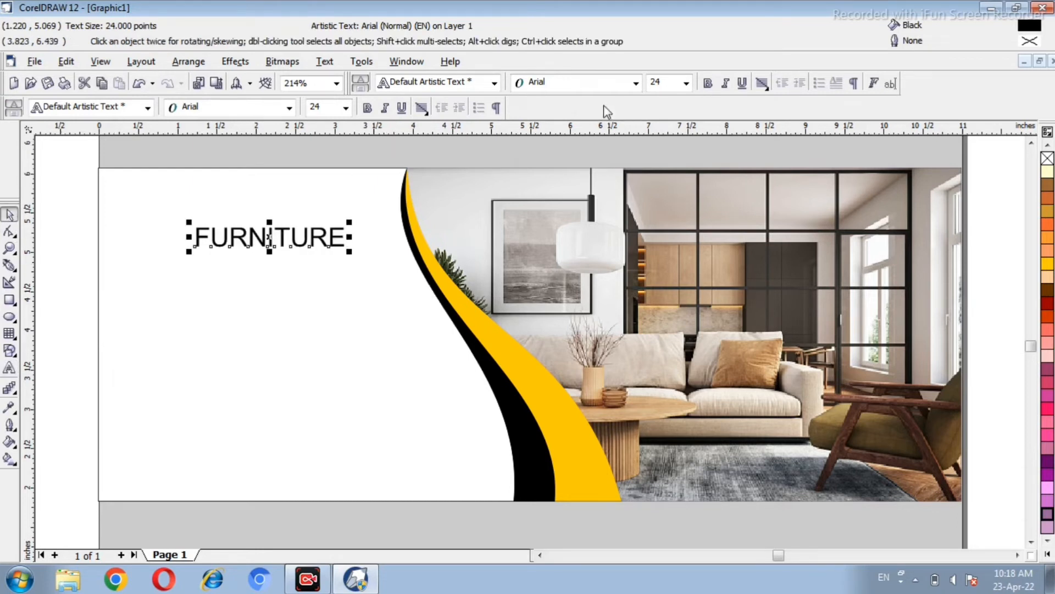
Format the FURNITURE text in bold Bookman Old Style and move it slightly down and left
{"action": "left_click", "coordinate": [636, 83]}
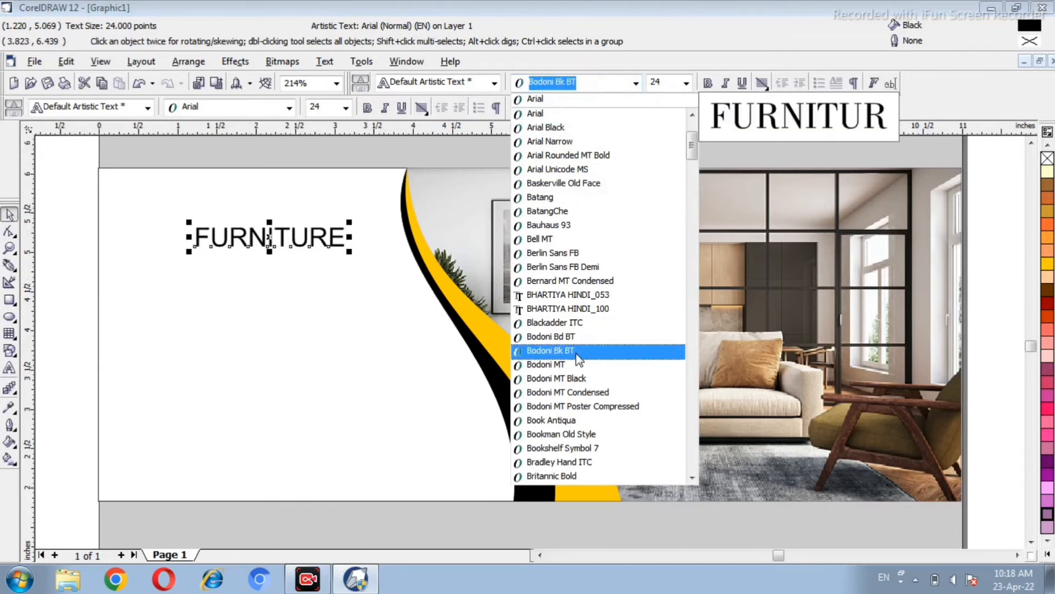
{"action": "left_click", "coordinate": [577, 433]}
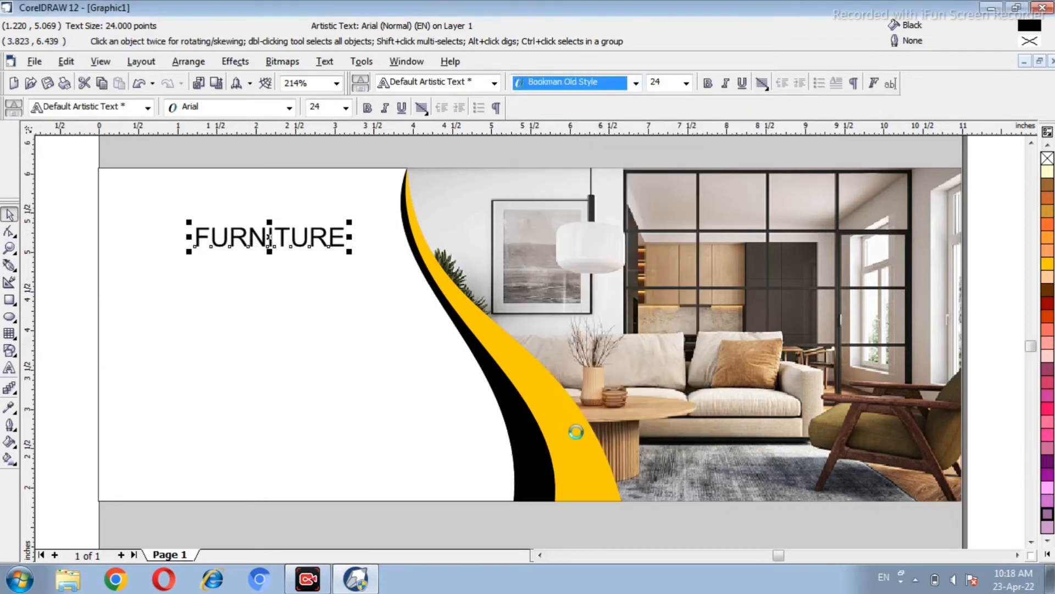
{"action": "left_click", "coordinate": [708, 83]}
{"action": "left_click_drag", "start_coordinate": [296, 240], "coordinate": [279, 266]}
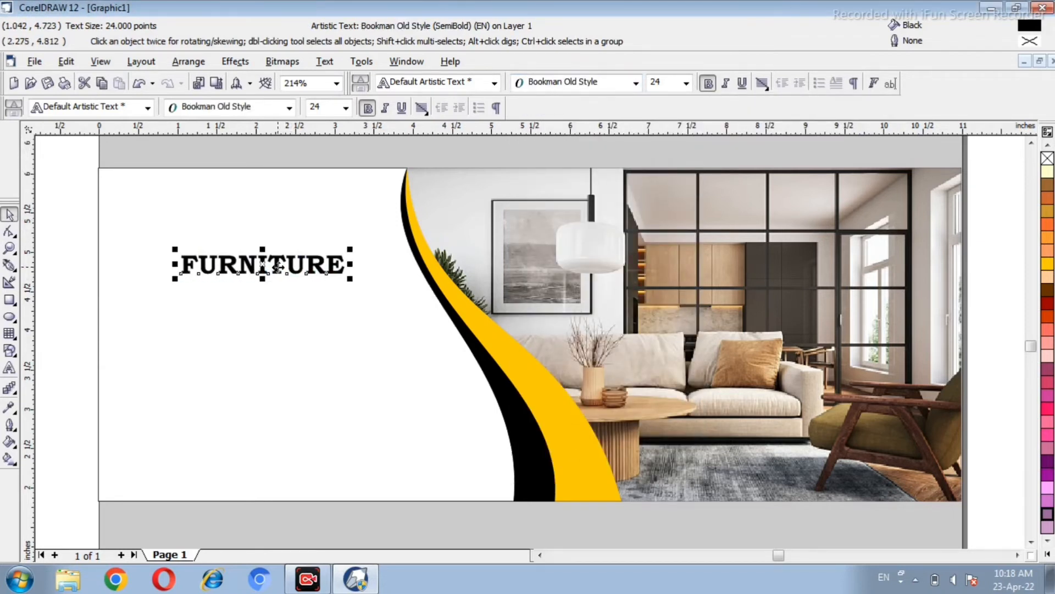
Add the artistic text BIG SALE directly below the FURNITURE heading
{"action": "left_click", "coordinate": [83, 306]}
{"action": "left_click", "coordinate": [10, 369]}
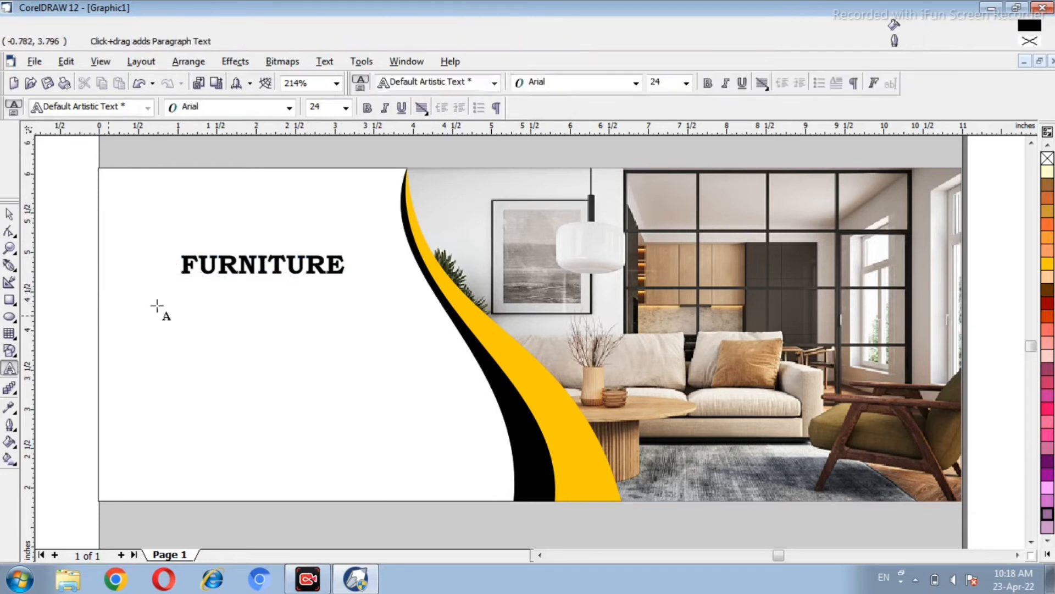
{"action": "left_click", "coordinate": [186, 299]}
{"action": "type", "text": "BIG"}
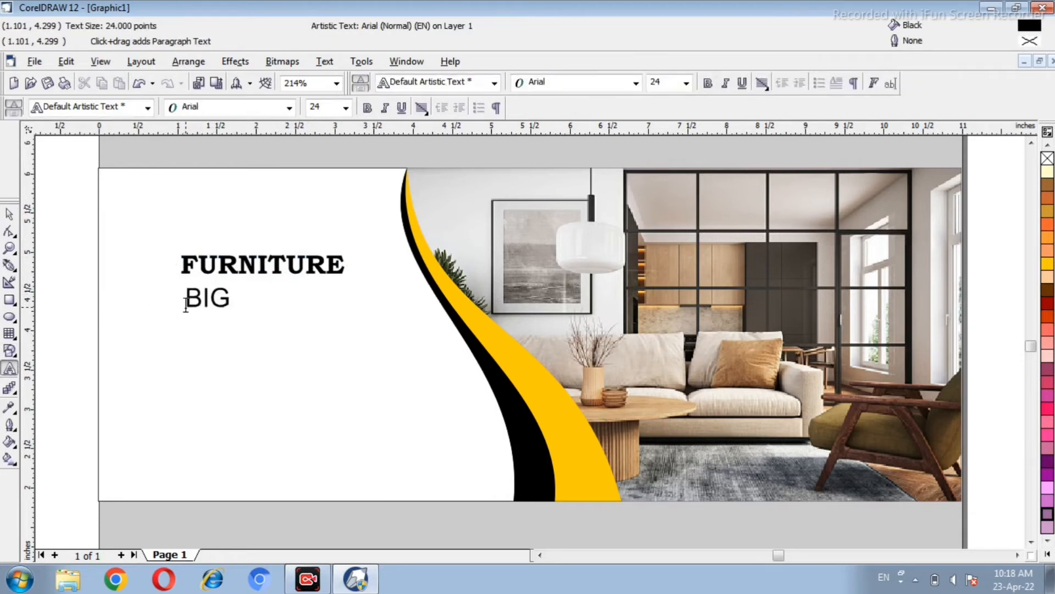
{"action": "type", "text": " SALE"}
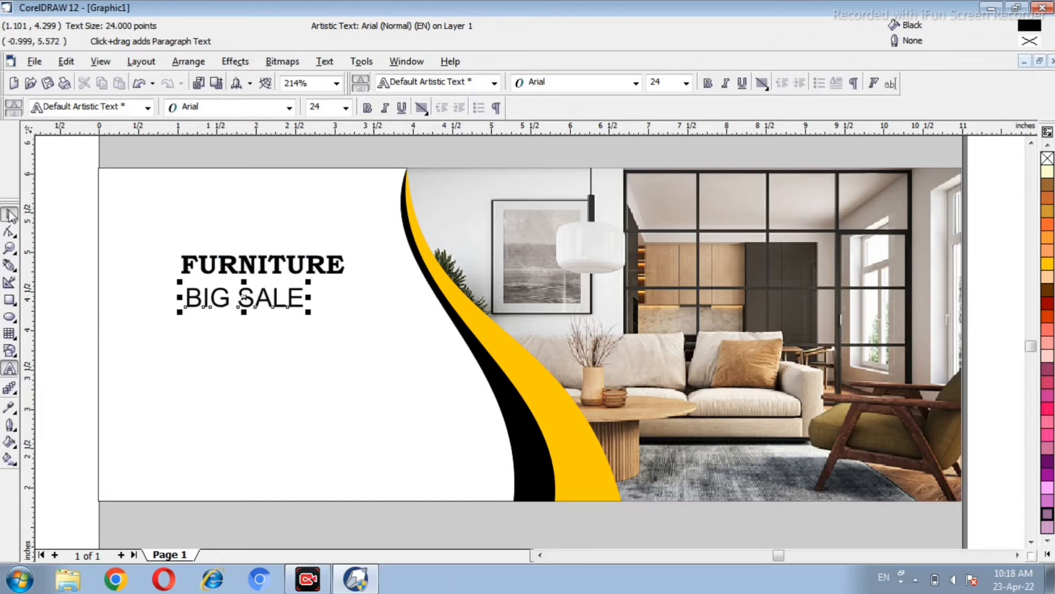
{"action": "left_click", "coordinate": [10, 214]}
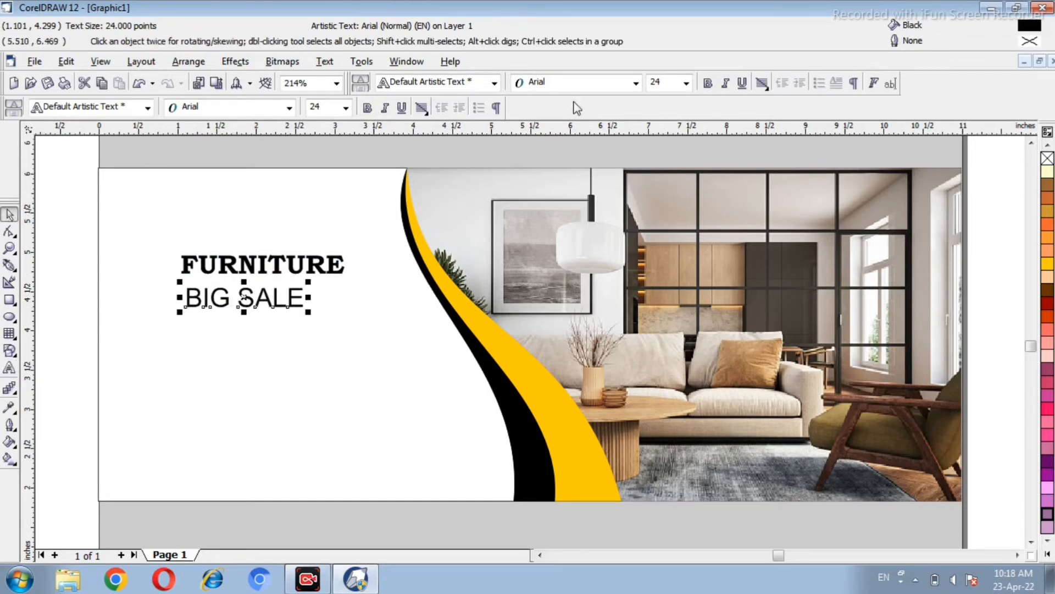
Set BIG SALE in bold Bookman Old Style, enlarge it to about 29 points and stretch it to match the width of FURNITURE
{"action": "left_click", "coordinate": [634, 82]}
{"action": "left_click", "coordinate": [571, 111]}
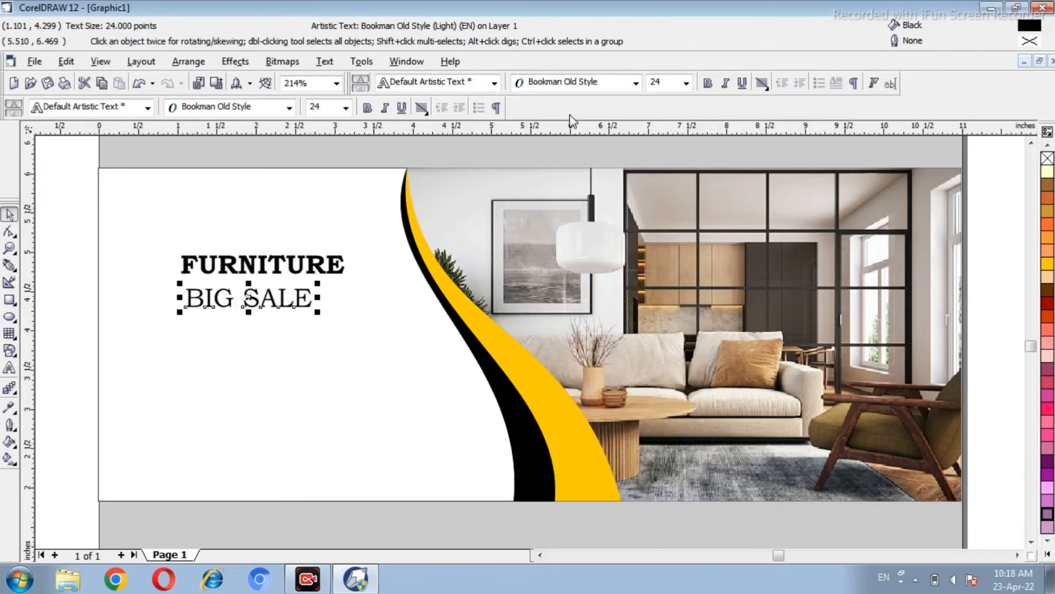
{"action": "left_click", "coordinate": [708, 83]}
{"action": "left_click_drag", "start_coordinate": [321, 314], "coordinate": [348, 320]}
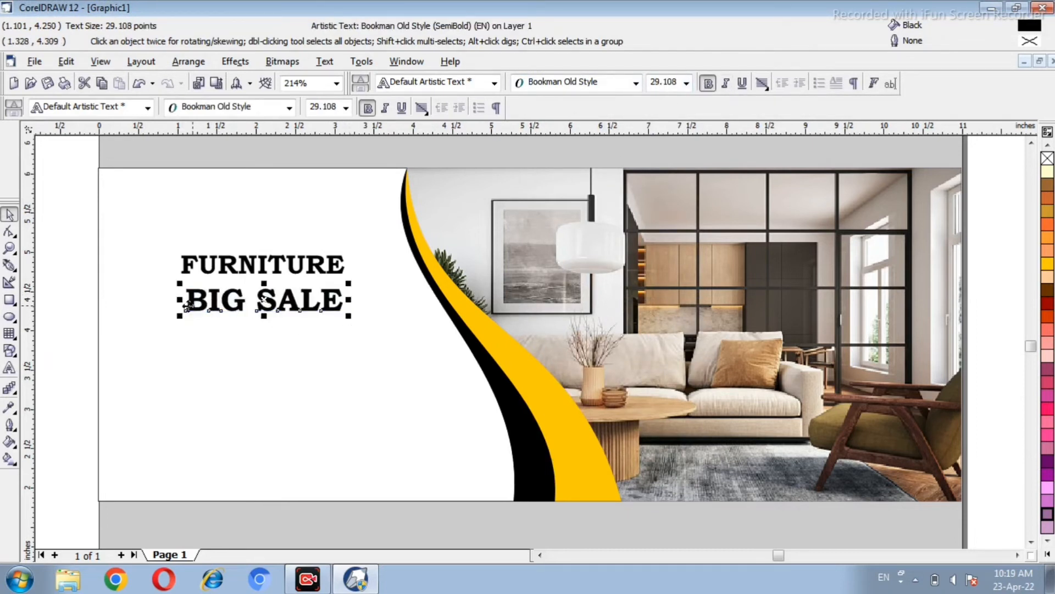
{"action": "left_click_drag", "start_coordinate": [177, 300], "coordinate": [170, 300]}
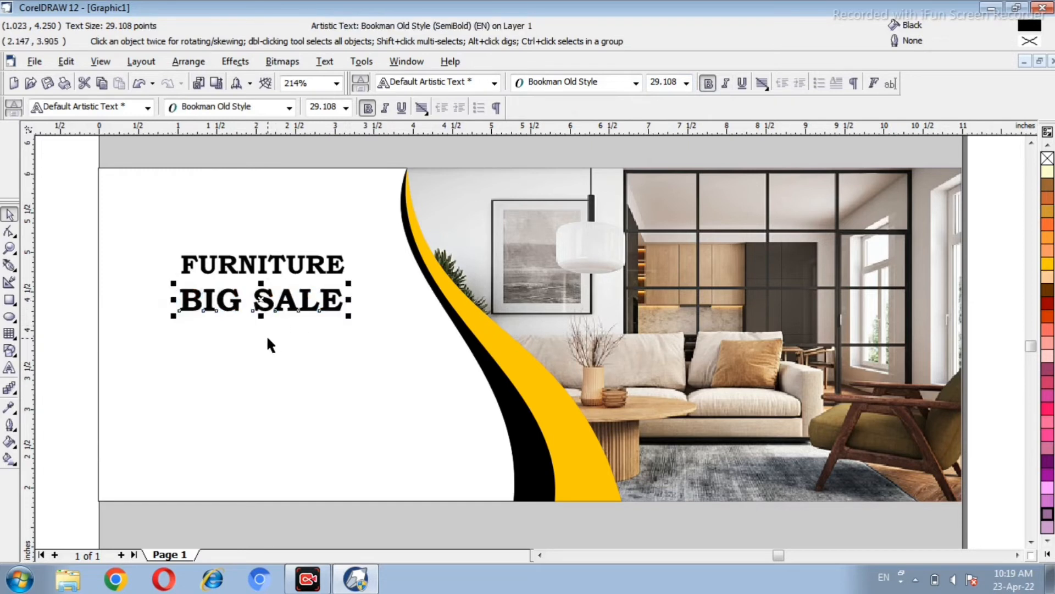
{"action": "left_click", "coordinate": [68, 343]}
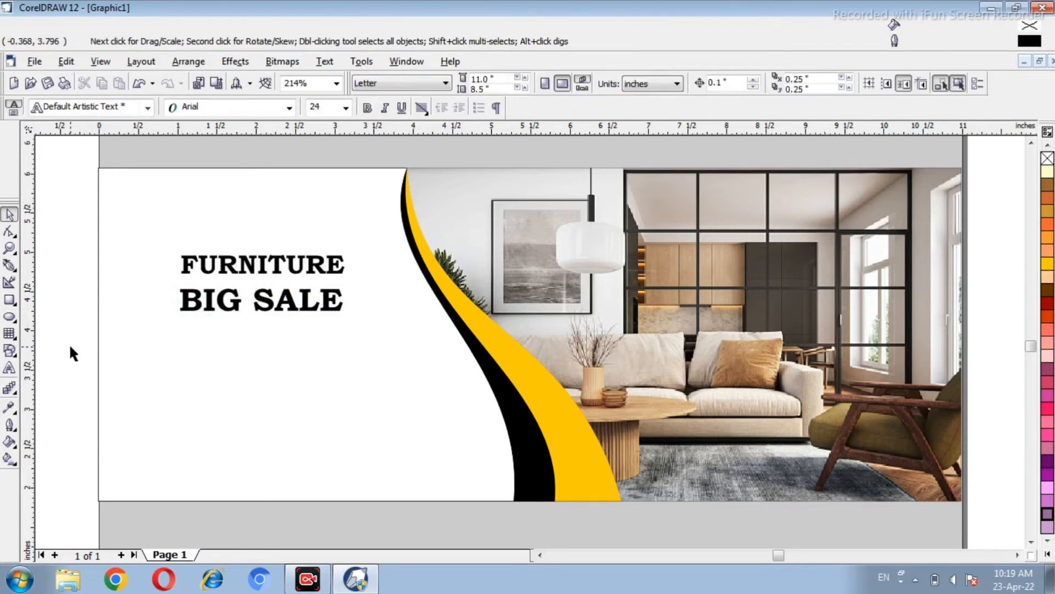
Draw a horizontal line about 2.27 inches long below BIG SALE and give it a 2-point Deep Yellow outline
{"action": "left_click", "coordinate": [9, 283]}
{"action": "left_click_drag", "start_coordinate": [176, 341], "coordinate": [355, 329]}
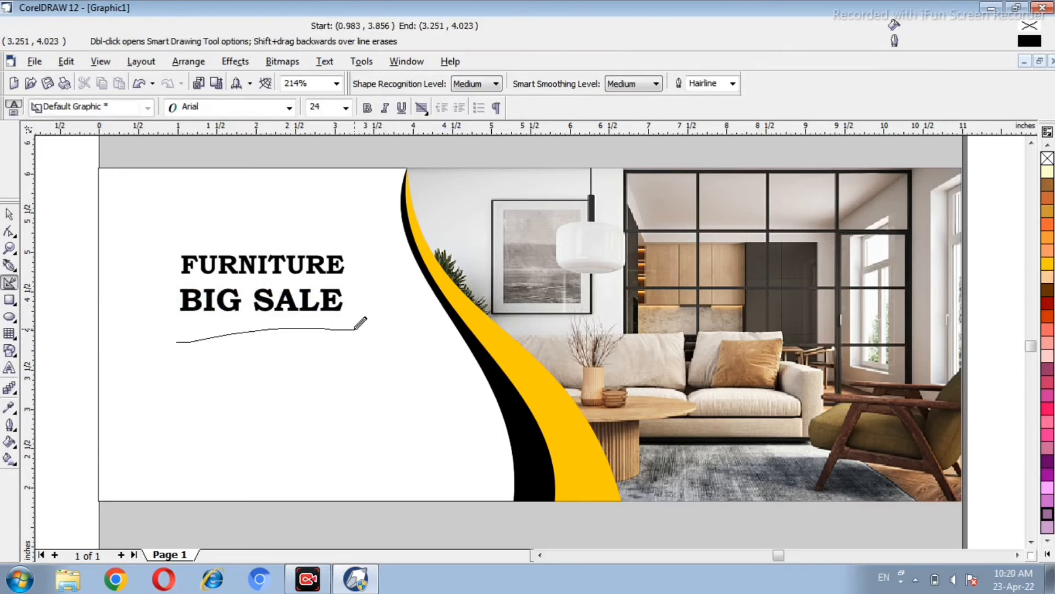
{"action": "left_click", "coordinate": [9, 424]}
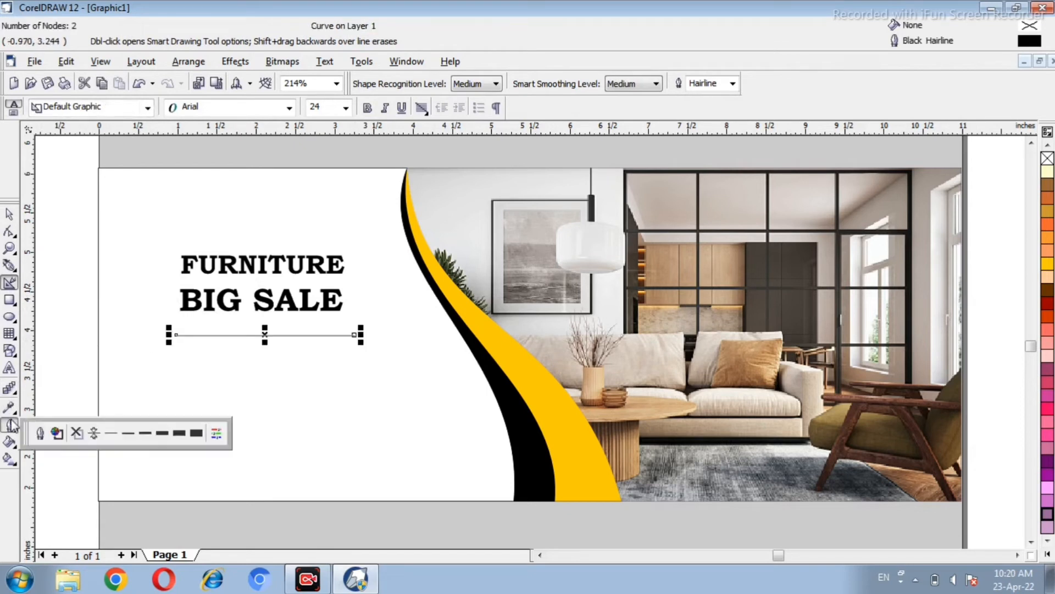
{"action": "left_click", "coordinate": [156, 428]}
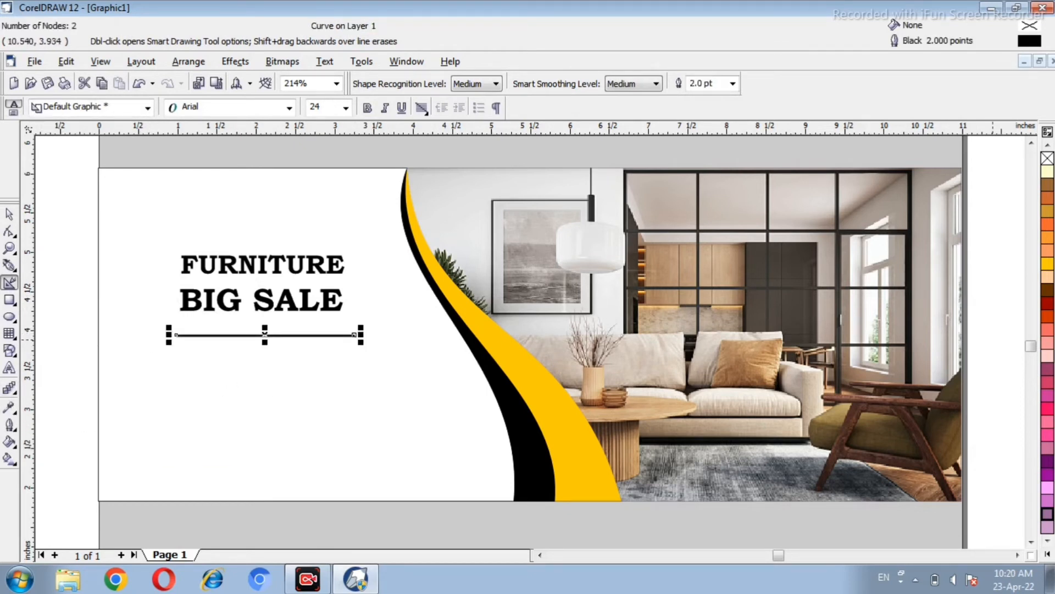
{"action": "right_click", "coordinate": [1047, 263]}
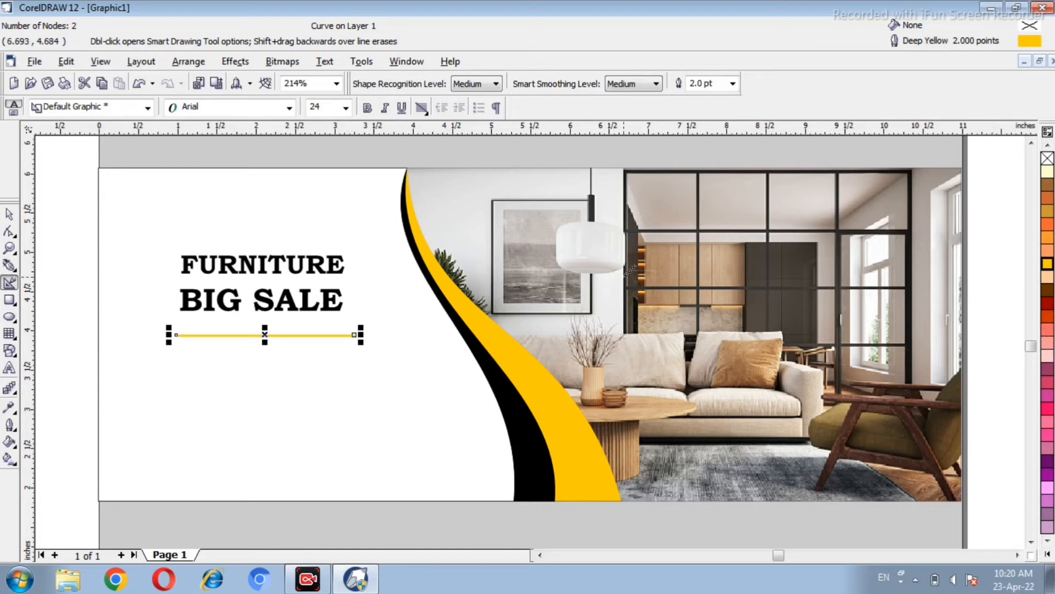
{"action": "left_click", "coordinate": [9, 214]}
{"action": "left_click", "coordinate": [63, 257]}
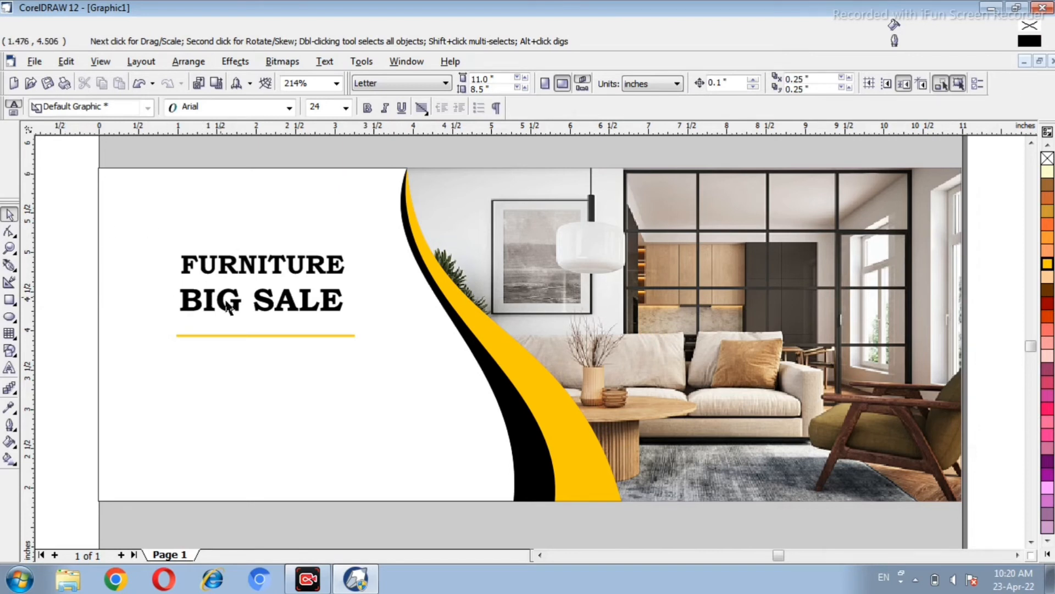
Move the yellow line up close beneath BIG SALE and shorten it to about 2.19 inches
{"action": "left_click", "coordinate": [271, 332]}
{"action": "left_click_drag", "start_coordinate": [272, 328], "coordinate": [270, 327]}
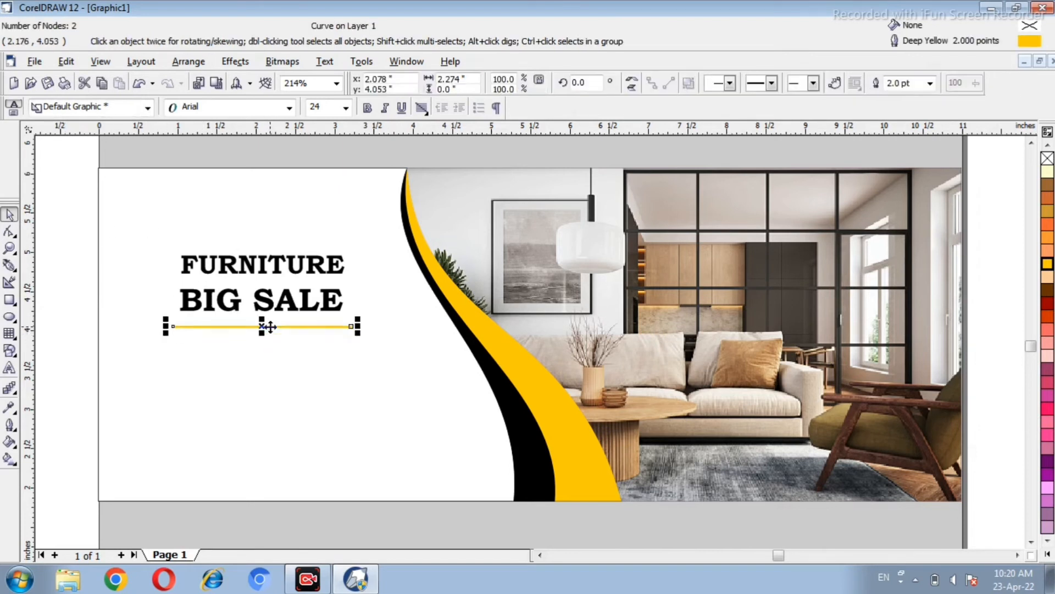
{"action": "key", "text": "Up"}
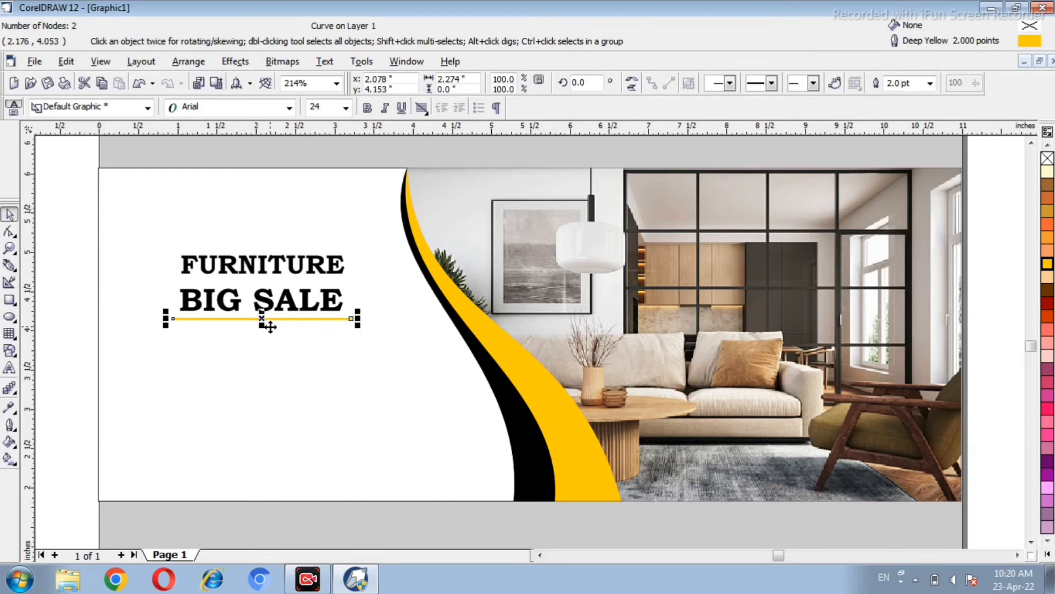
{"action": "key", "text": "Left"}
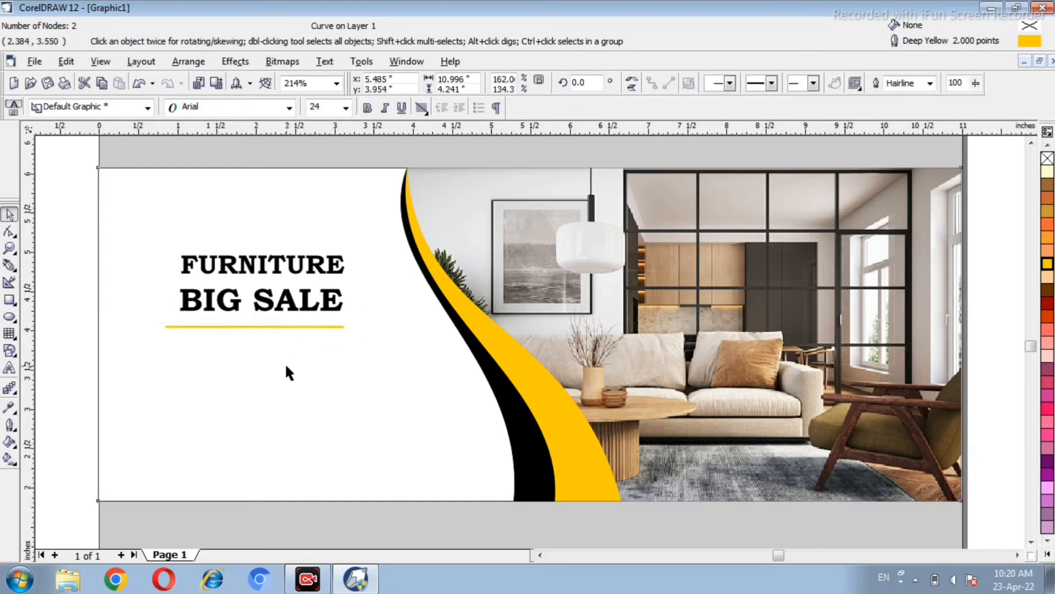
{"action": "left_click", "coordinate": [285, 362]}
{"action": "left_click", "coordinate": [239, 327]}
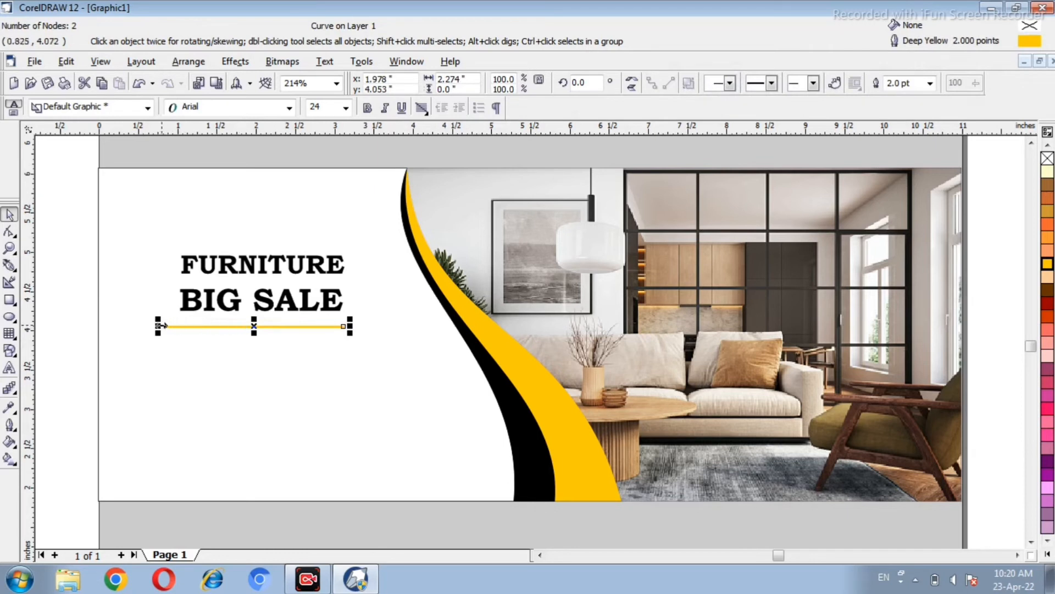
{"action": "left_click_drag", "start_coordinate": [156, 325], "coordinate": [165, 325]}
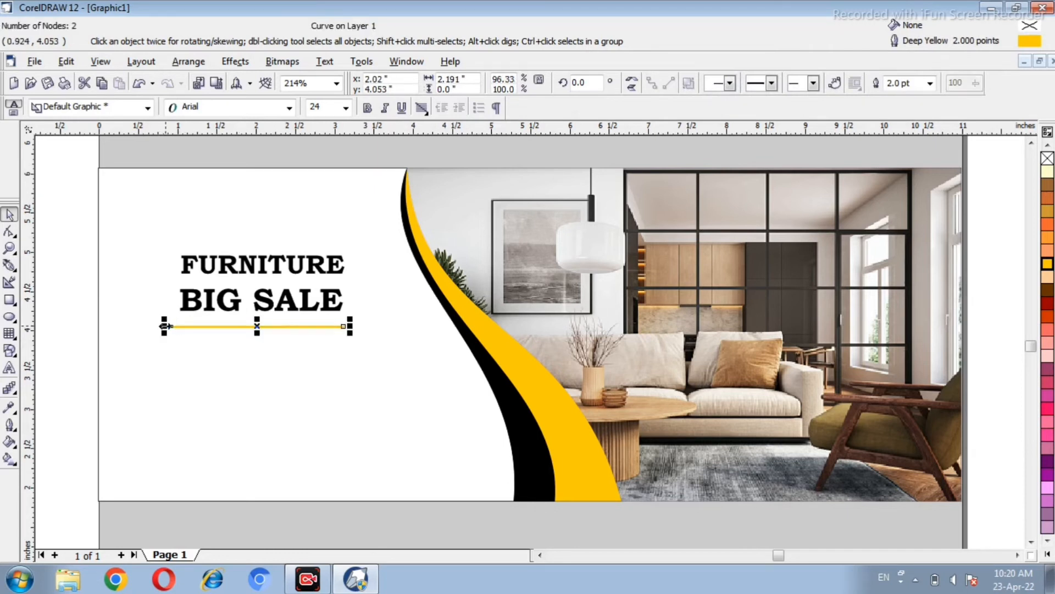
{"action": "left_click", "coordinate": [47, 348]}
Draw a rectangle about 5.31 by 0.54 inches along the white area's bottom edge, filled Deep Yellow with no outline
{"action": "left_click", "coordinate": [10, 268]}
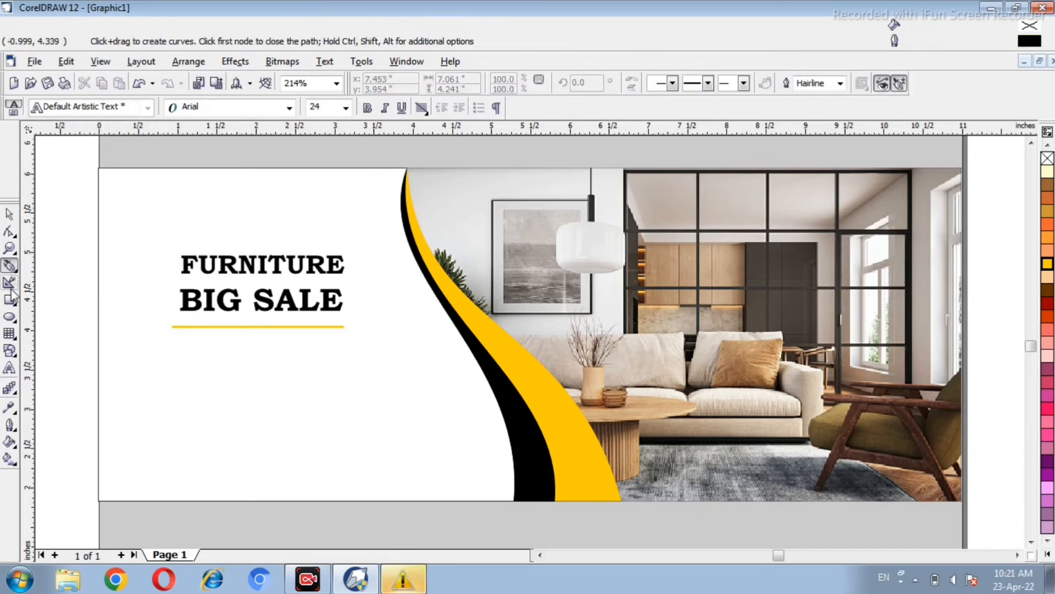
{"action": "left_click", "coordinate": [10, 300]}
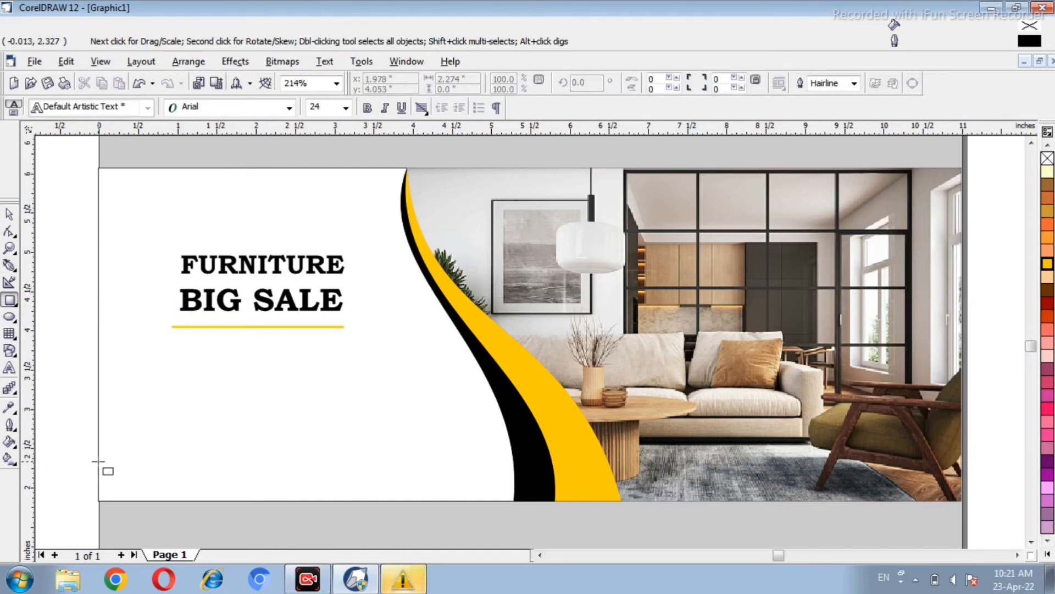
{"action": "mouse_move", "coordinate": [99, 459]}
{"action": "left_mouse_down"}
{"action": "mouse_move", "coordinate": [471, 514]}
{"action": "mouse_move", "coordinate": [471, 500]}
{"action": "mouse_move", "coordinate": [519, 478]}
{"action": "left_mouse_up"}
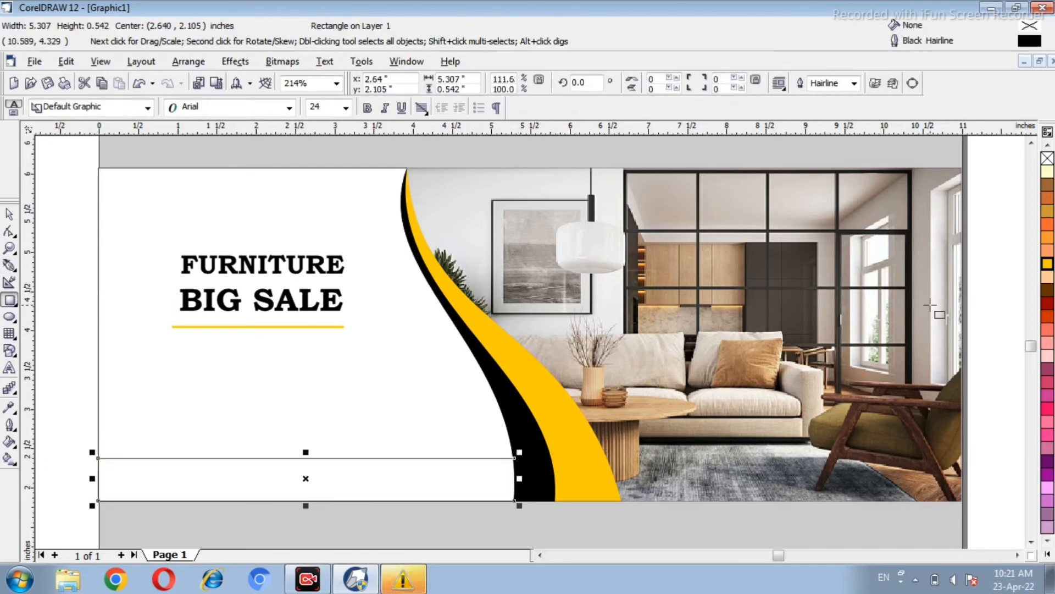
{"action": "left_click", "coordinate": [1047, 265]}
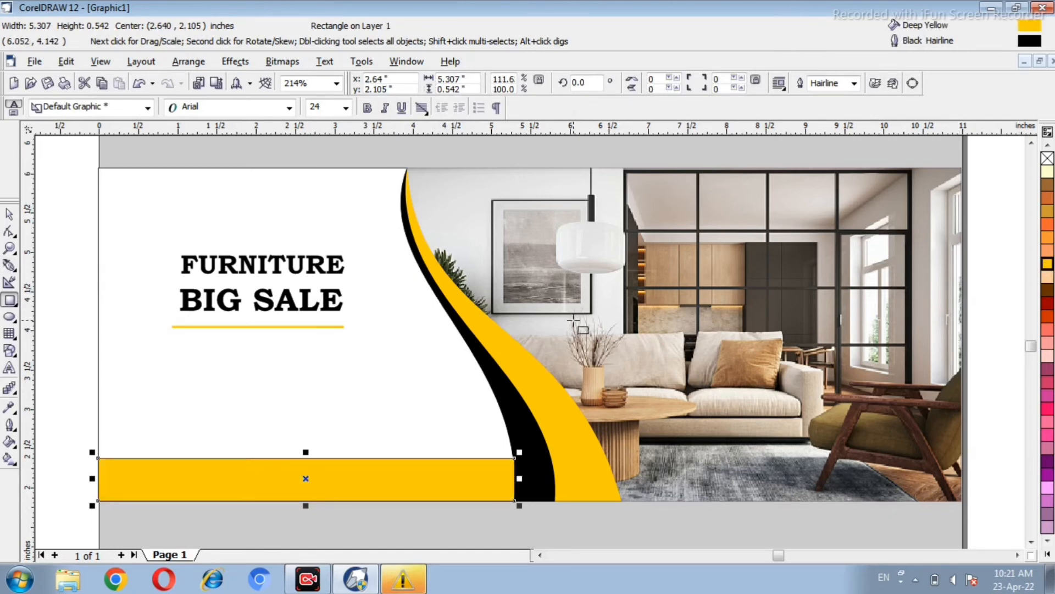
{"action": "left_click", "coordinate": [10, 430]}
{"action": "left_click", "coordinate": [75, 433]}
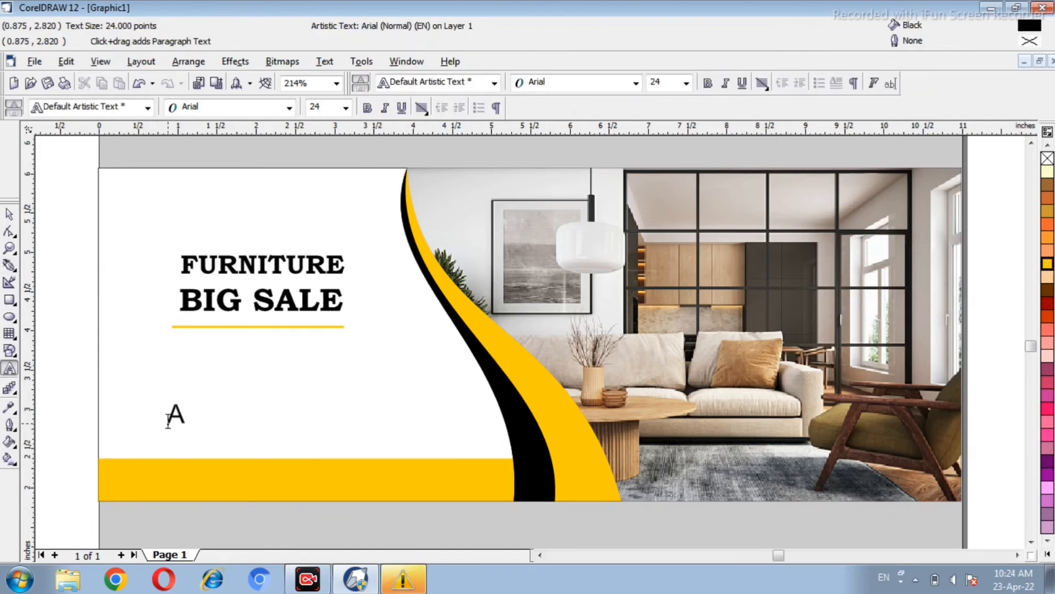
Add the text Address in bold Bookman Old Style at about 17 points and place it at the yellow bar's left end
{"action": "type", "text": "ddress"}
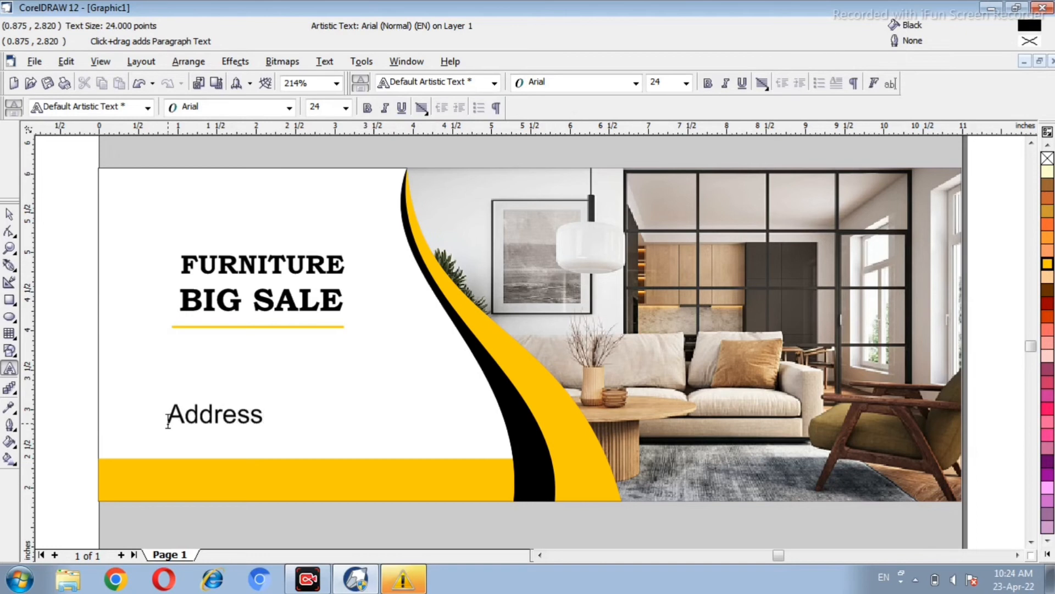
{"action": "left_click", "coordinate": [9, 215]}
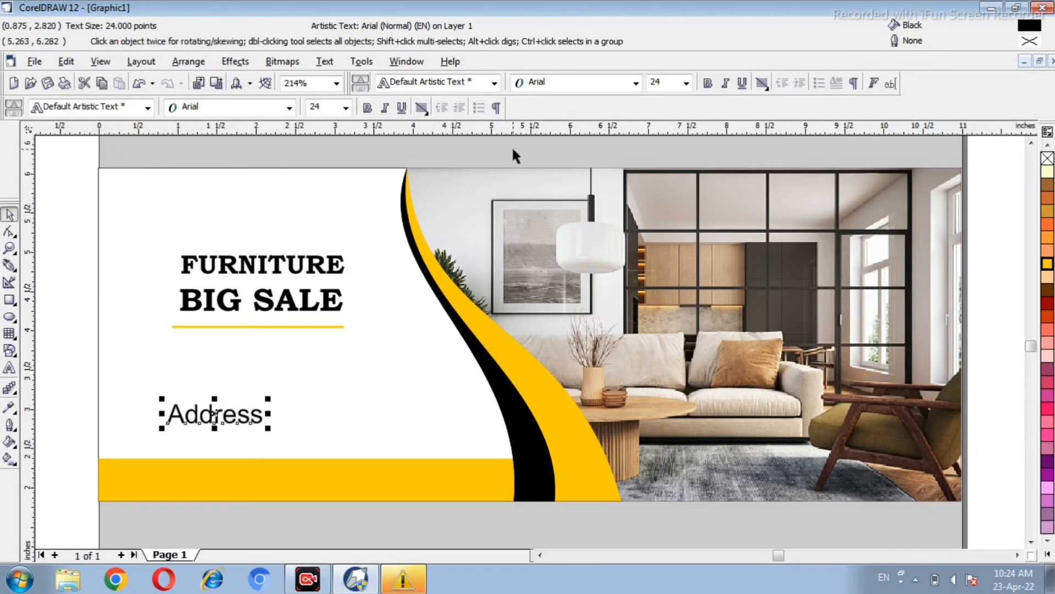
{"action": "left_click", "coordinate": [636, 83]}
{"action": "left_click", "coordinate": [599, 110]}
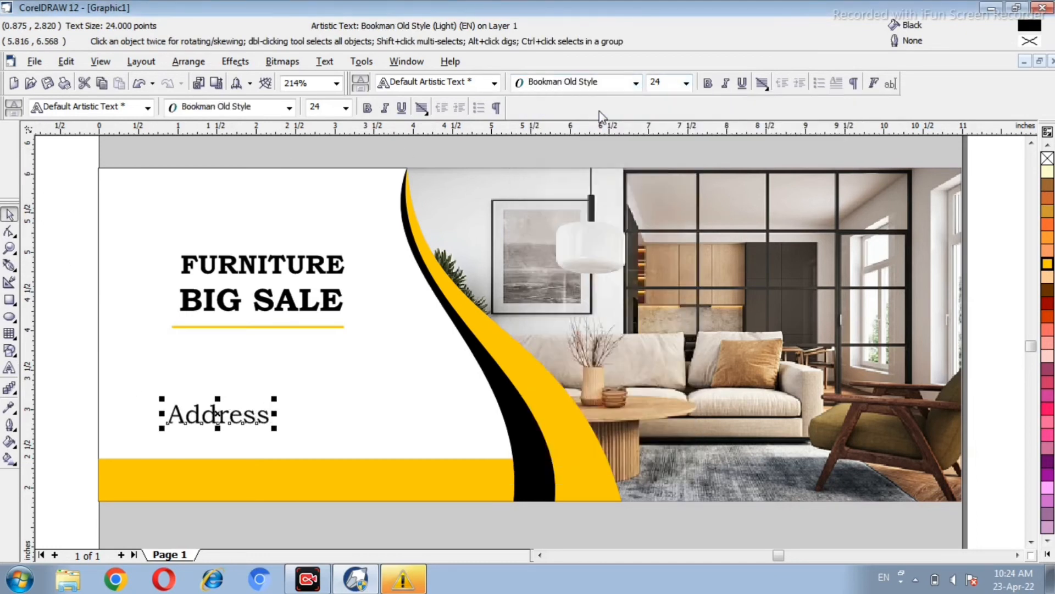
{"action": "left_click", "coordinate": [708, 83]}
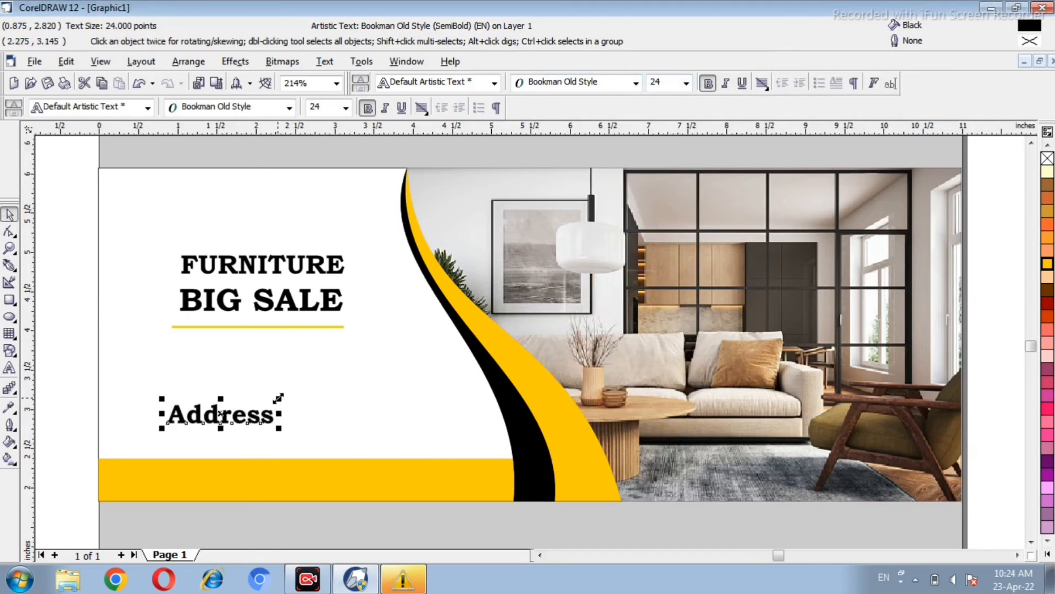
{"action": "left_click_drag", "start_coordinate": [278, 396], "coordinate": [273, 404]}
{"action": "left_click", "coordinate": [42, 471]}
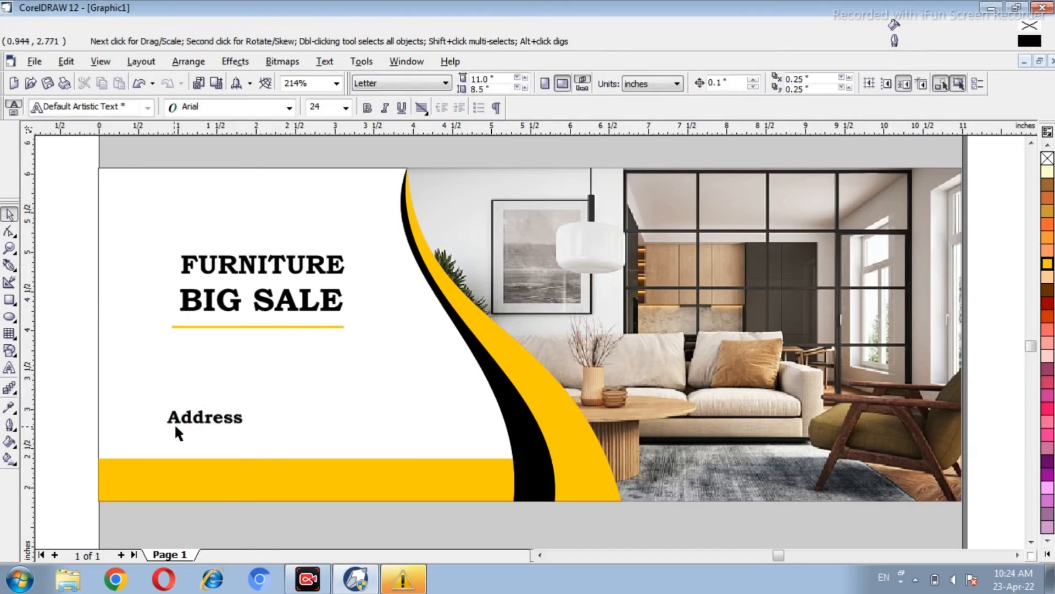
{"action": "left_click_drag", "start_coordinate": [179, 417], "coordinate": [122, 484]}
Duplicate the Address text, place the copy above the yellow bar and change its wording to Contact No
{"action": "key", "text": "ctrl+d"}
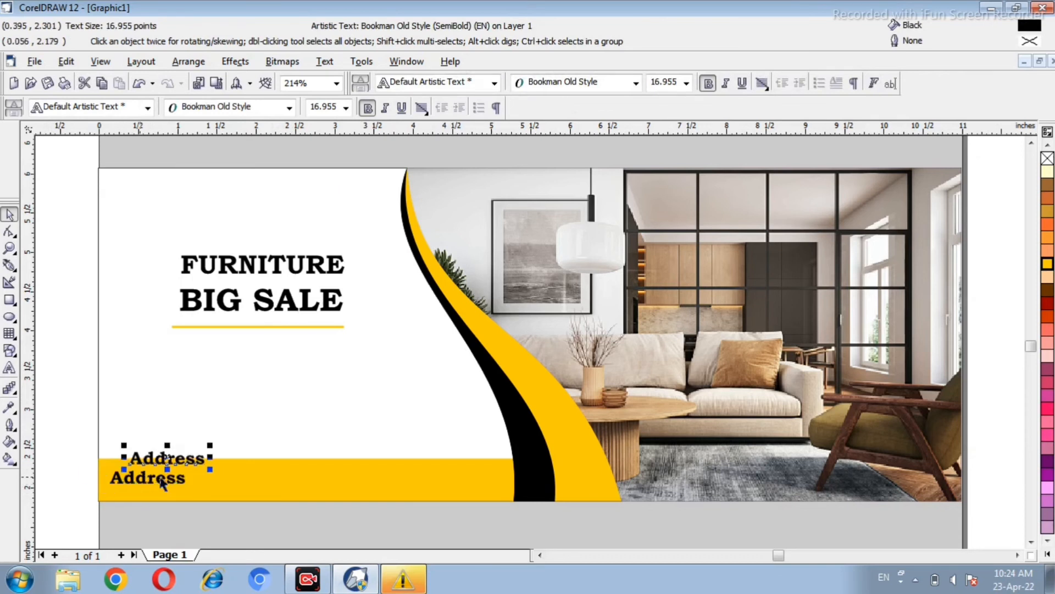
{"action": "left_click_drag", "start_coordinate": [184, 465], "coordinate": [265, 419]}
{"action": "double_click", "coordinate": [265, 417]}
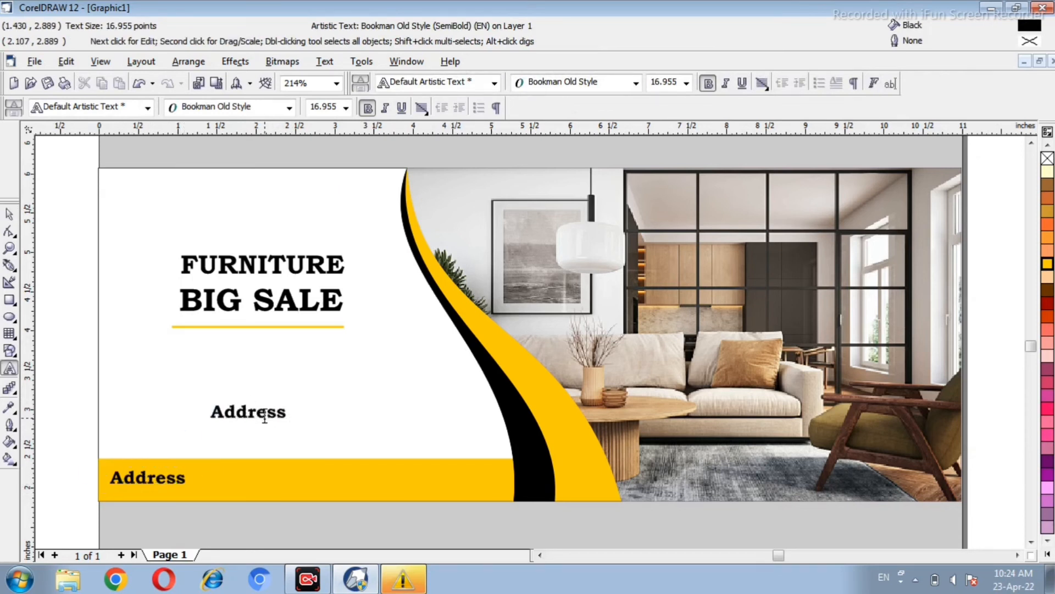
{"action": "double_click", "coordinate": [264, 417]}
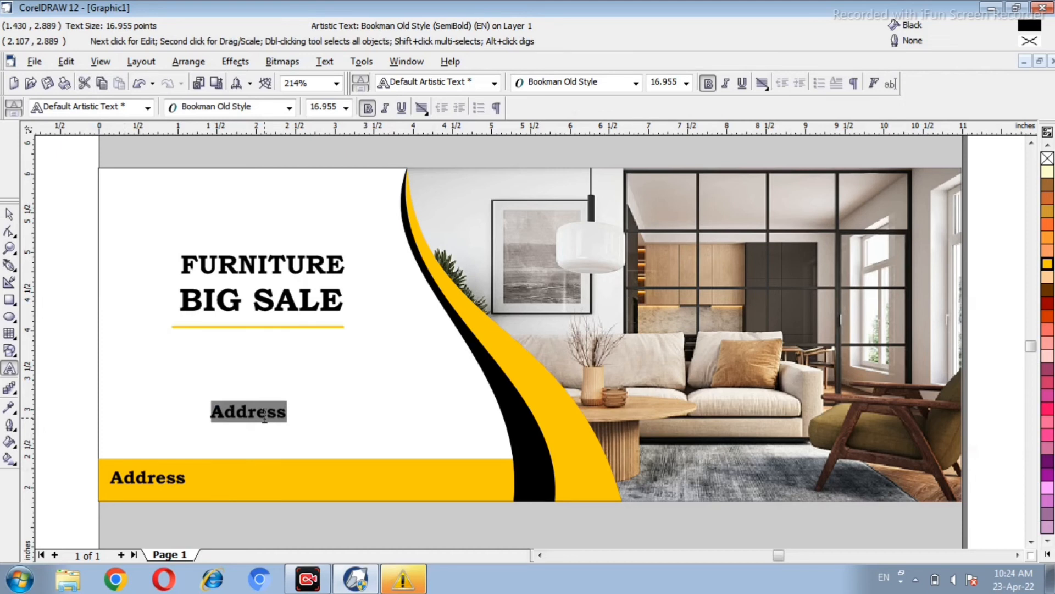
{"action": "type", "text": "Contac"}
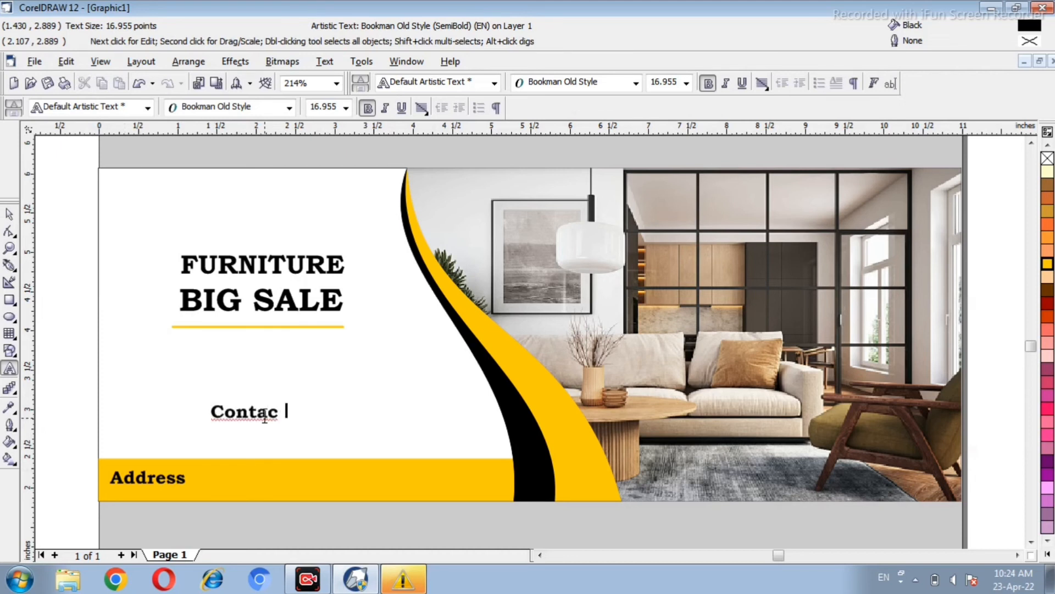
{"action": "key", "text": "BackSpace"}
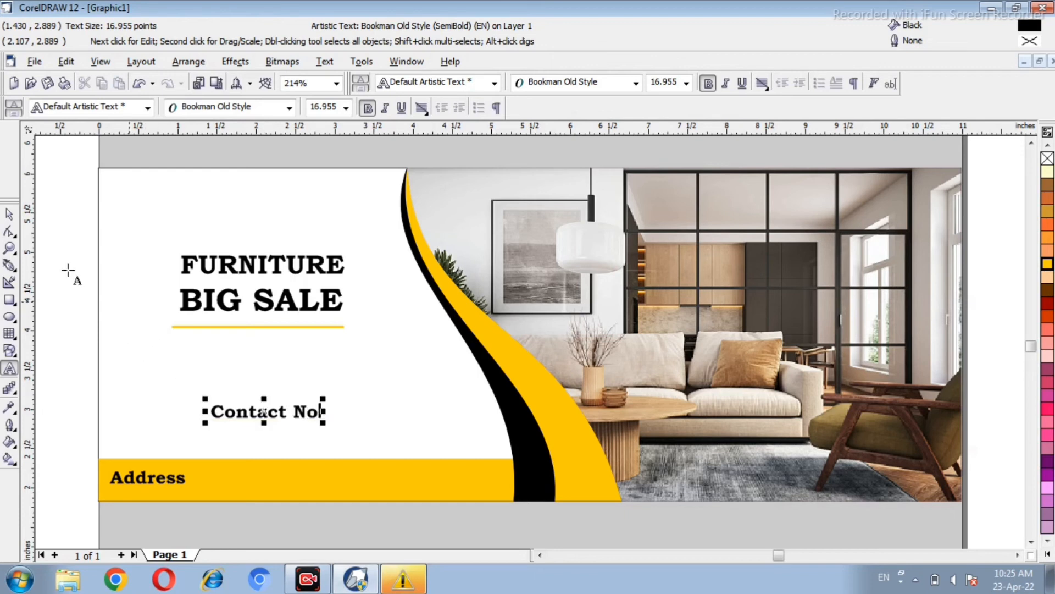
{"action": "left_click", "coordinate": [11, 214]}
{"action": "left_click", "coordinate": [38, 275]}
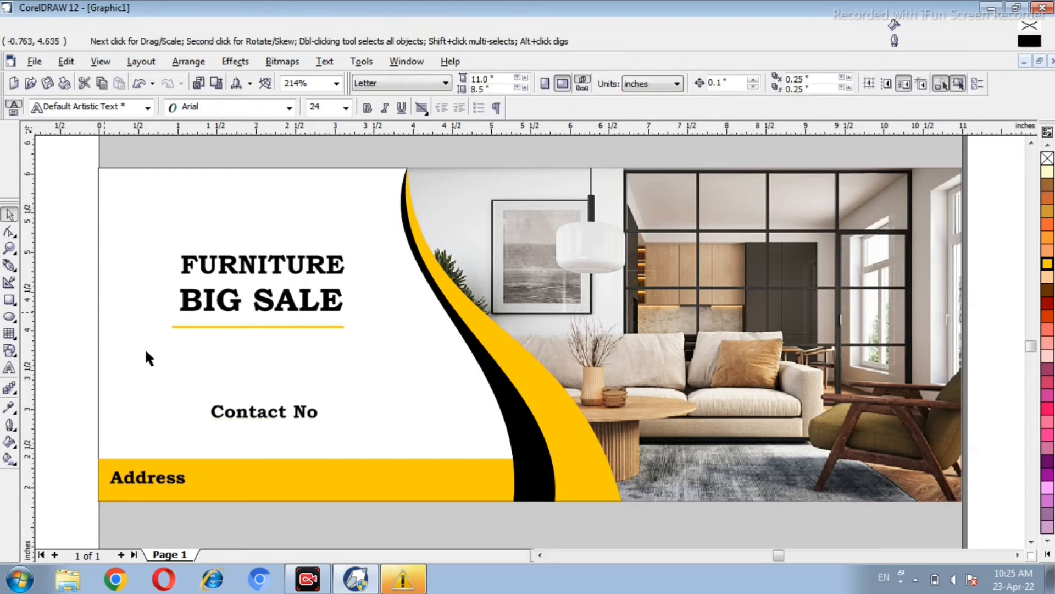
Move the Contact No text onto the yellow bar, level with and to the right of Address
{"action": "left_click", "coordinate": [215, 411]}
{"action": "left_click", "coordinate": [213, 412]}
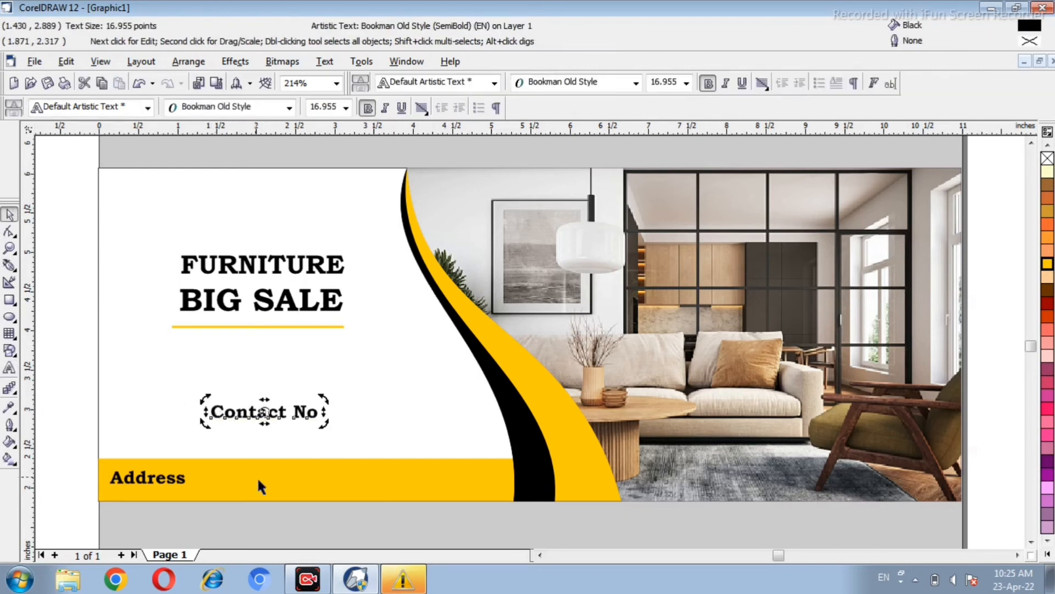
{"action": "left_click", "coordinate": [76, 415]}
{"action": "left_click", "coordinate": [239, 421]}
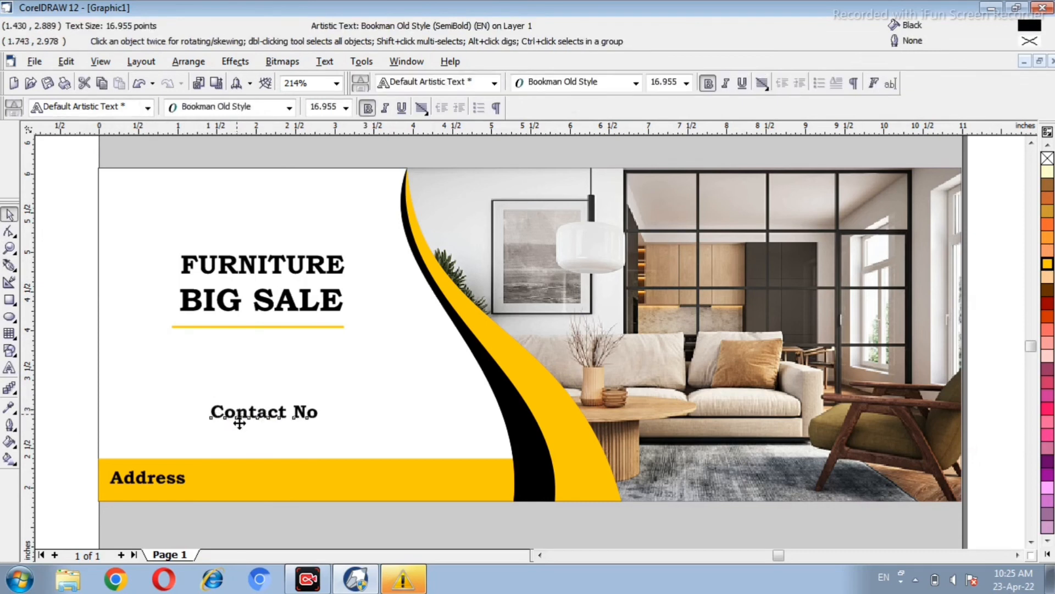
{"action": "left_click_drag", "start_coordinate": [240, 423], "coordinate": [271, 488]}
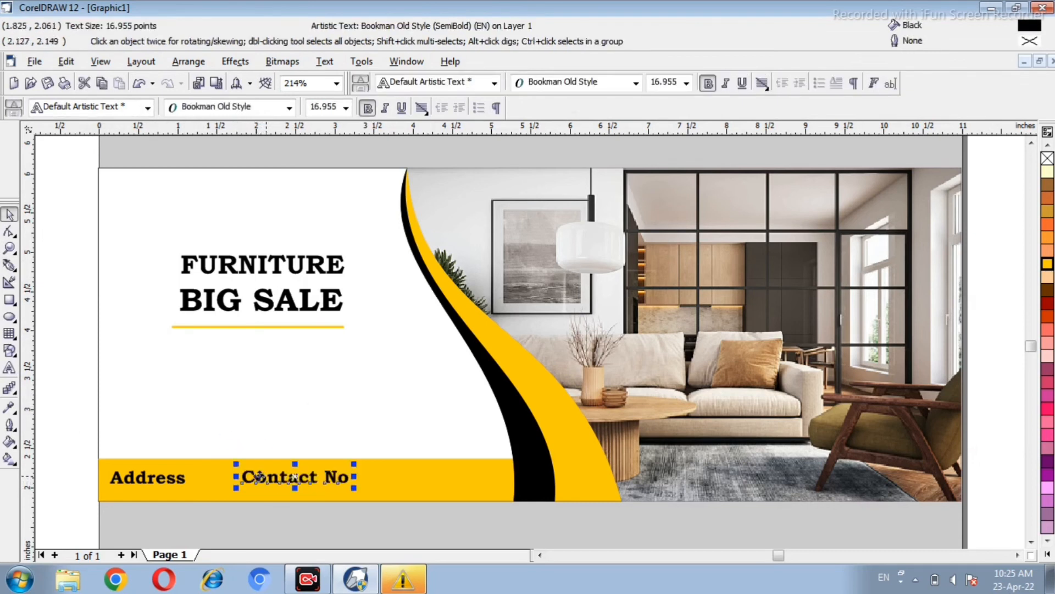
{"action": "left_click", "coordinate": [60, 441]}
Add the artistic text Logo Here in bold Bookman Old Style and reduce it to about 17.7 points
{"action": "left_click", "coordinate": [10, 367]}
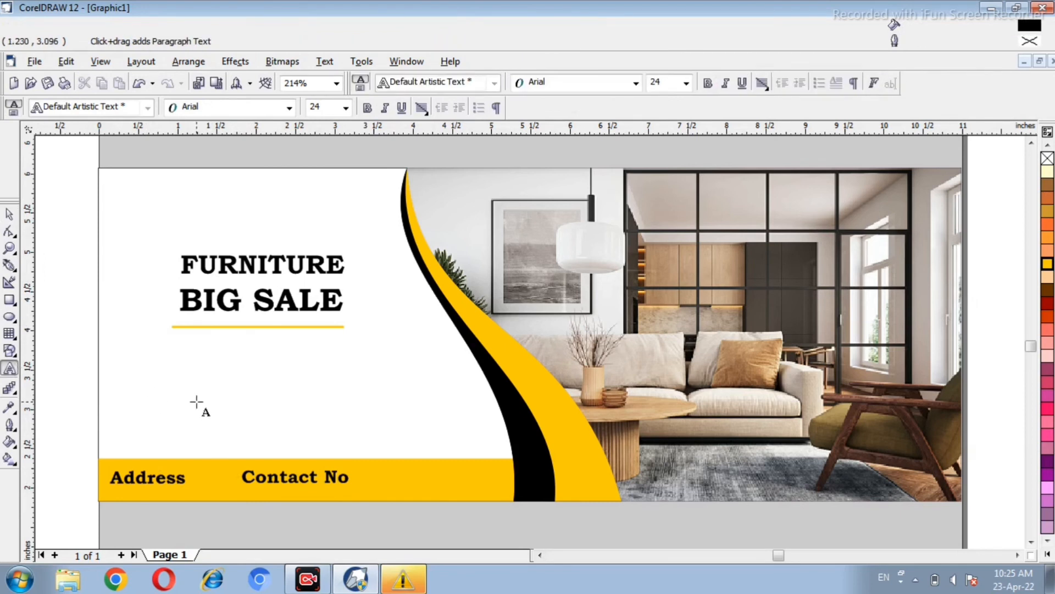
{"action": "left_click", "coordinate": [196, 402]}
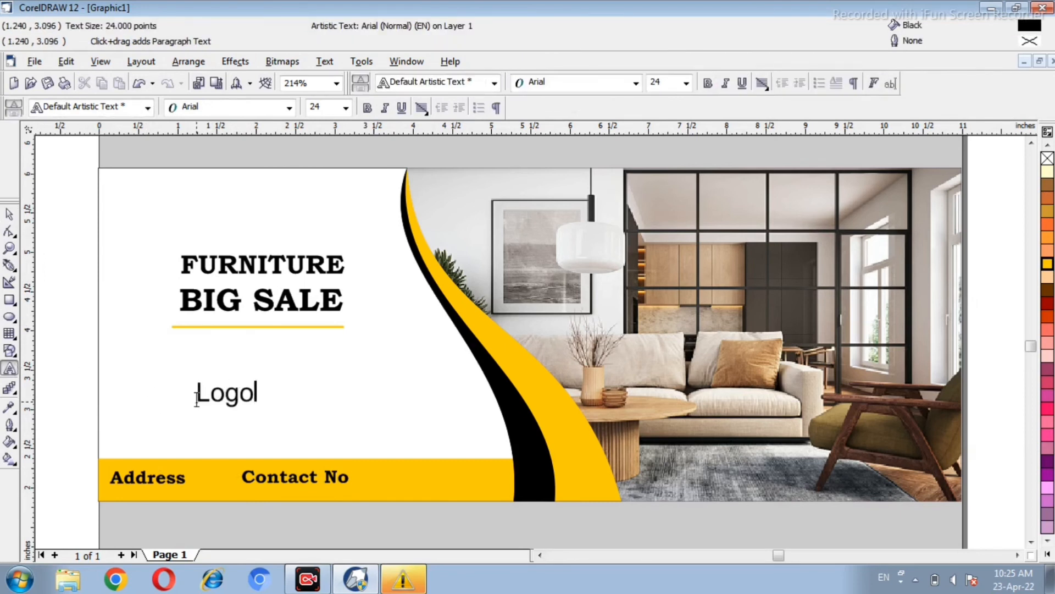
{"action": "type", "text": "Logo Here"}
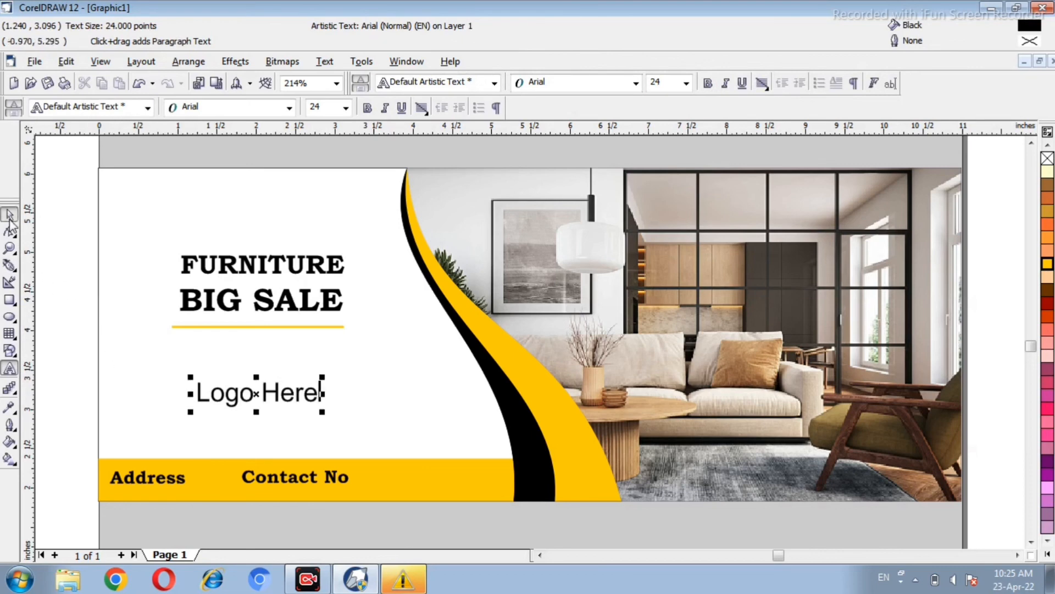
{"action": "left_click", "coordinate": [9, 217]}
{"action": "left_click", "coordinate": [586, 81]}
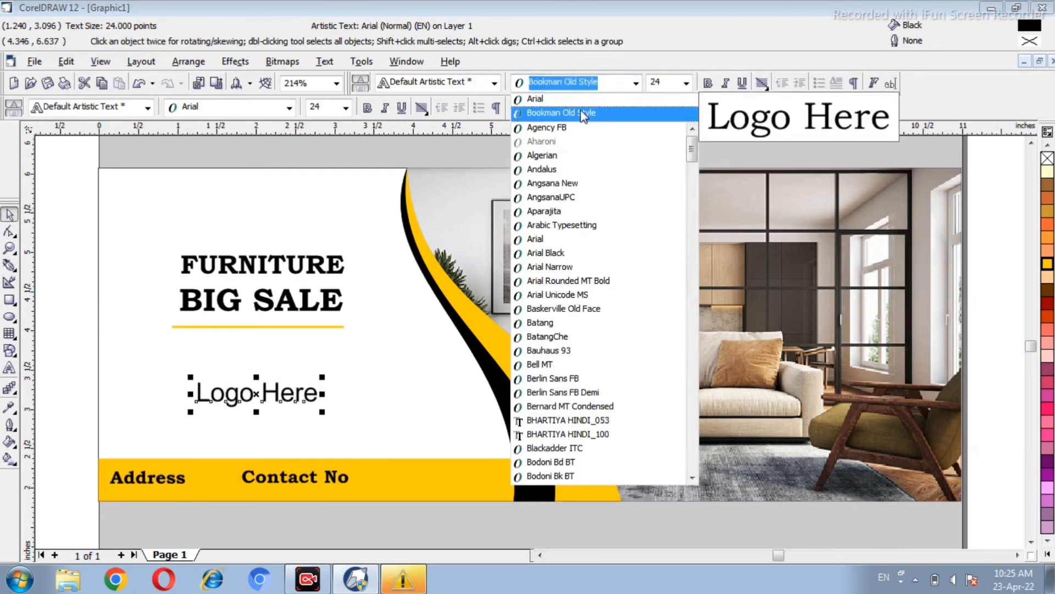
{"action": "left_click", "coordinate": [572, 111]}
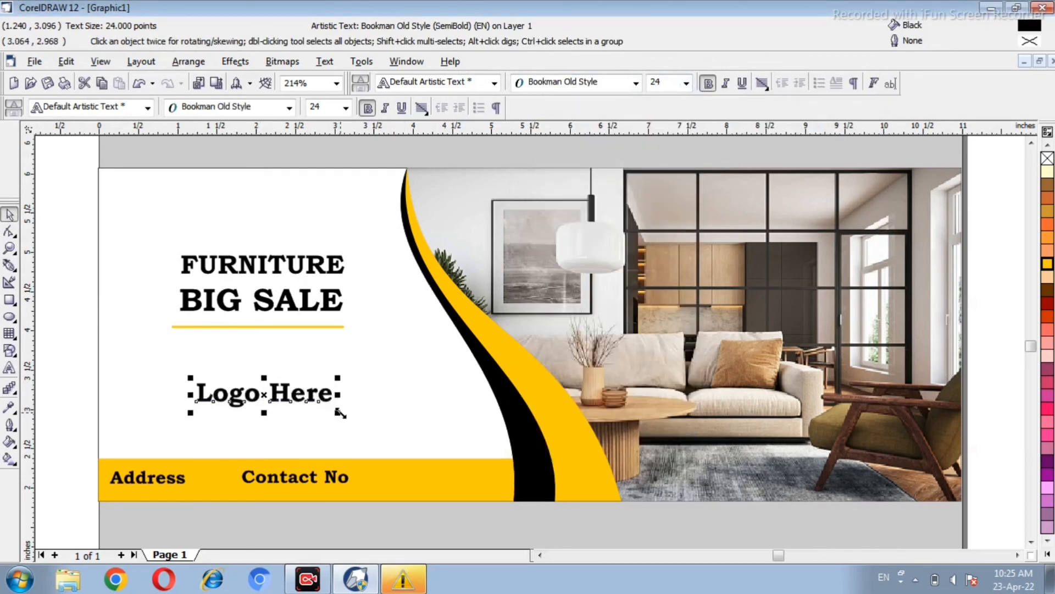
{"action": "left_click_drag", "start_coordinate": [341, 413], "coordinate": [307, 420]}
{"action": "left_click", "coordinate": [59, 400]}
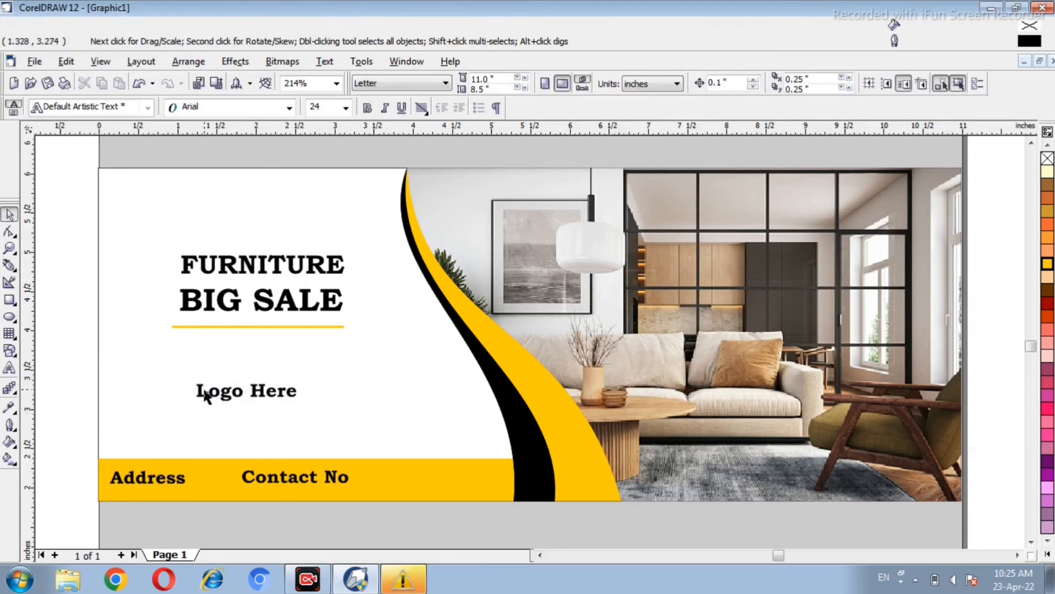
Move the Logo Here text to the banner's upper-left corner, above the FURNITURE heading
{"action": "left_click", "coordinate": [204, 395]}
{"action": "left_click", "coordinate": [229, 396]}
{"action": "left_click_drag", "start_coordinate": [228, 396], "coordinate": [155, 206]}
{"action": "left_click", "coordinate": [77, 229]}
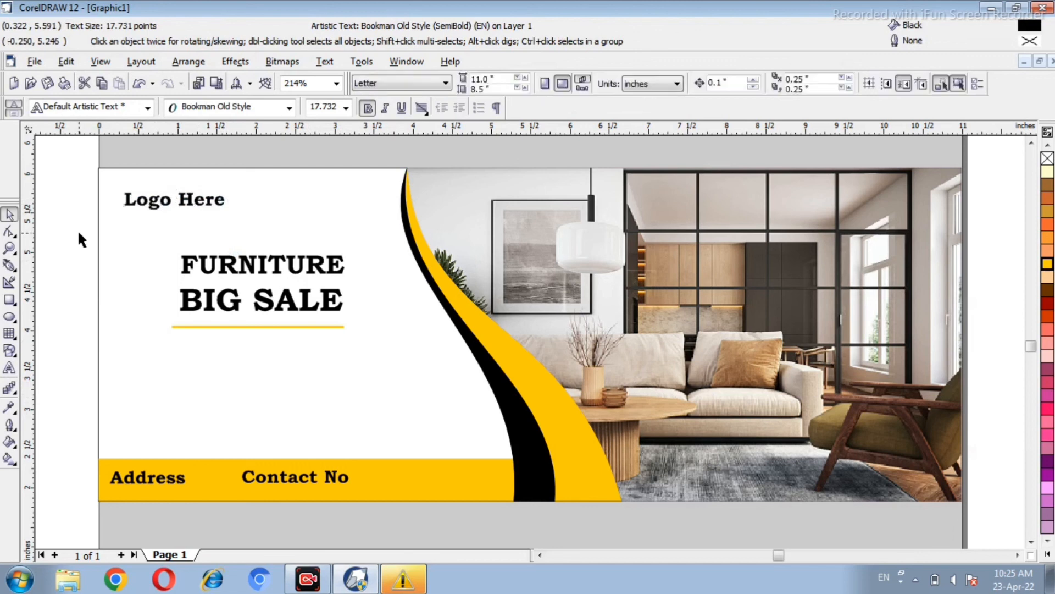
Remove the outline from the white background rectangle of the banner
{"action": "left_click", "coordinate": [101, 343]}
{"action": "left_click", "coordinate": [10, 425]}
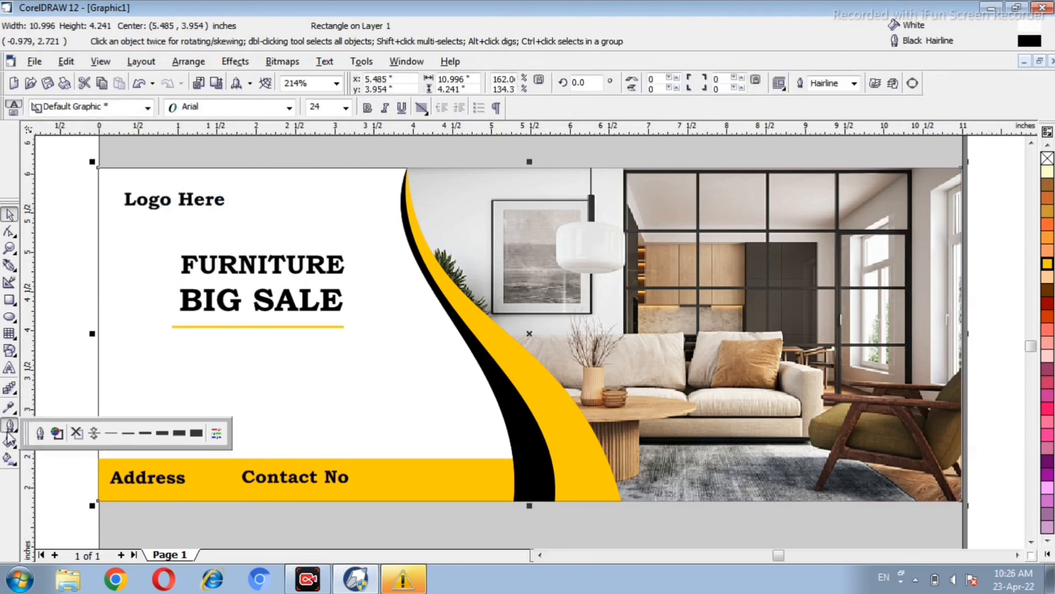
{"action": "left_click", "coordinate": [76, 433]}
{"action": "left_click", "coordinate": [64, 420]}
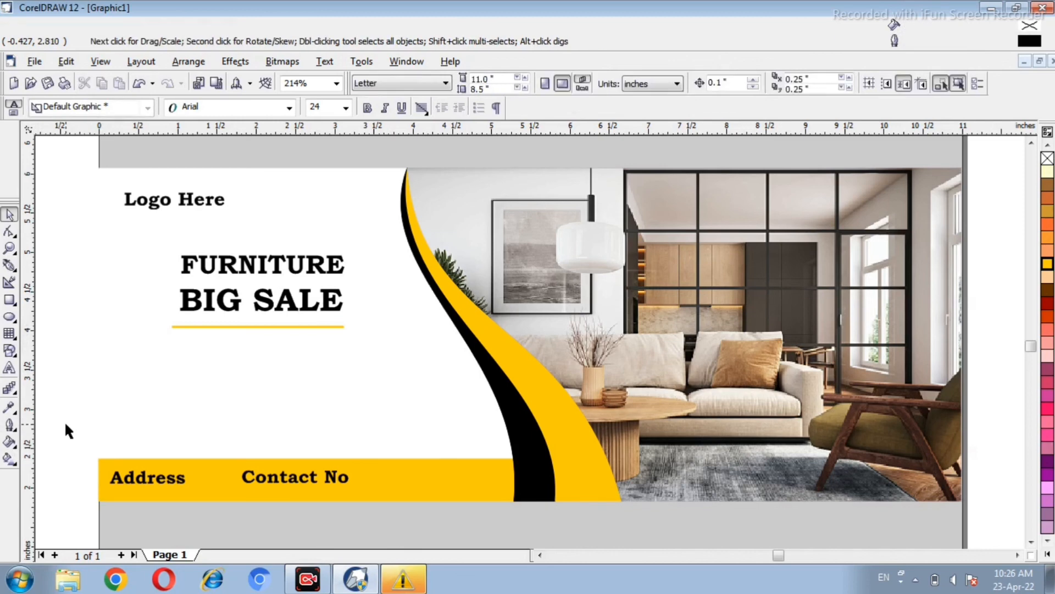
Scale the whole grouped banner to about 10.23 by 3.95 inches and move it right and slightly up to centre it across the page
{"action": "left_click_drag", "start_coordinate": [969, 163], "coordinate": [1010, 190]}
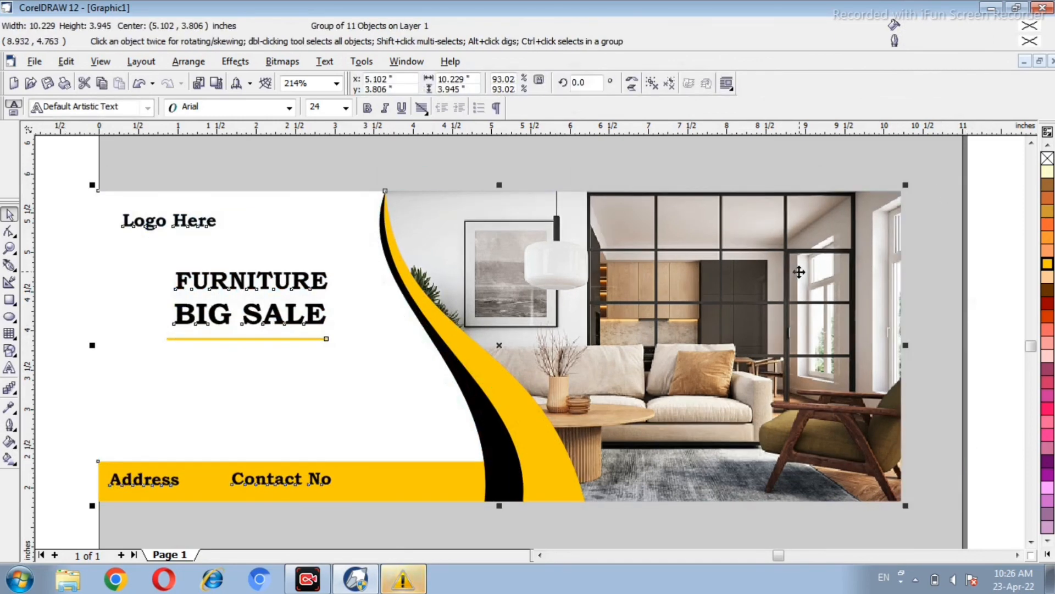
{"action": "left_click_drag", "start_coordinate": [800, 271], "coordinate": [826, 265]}
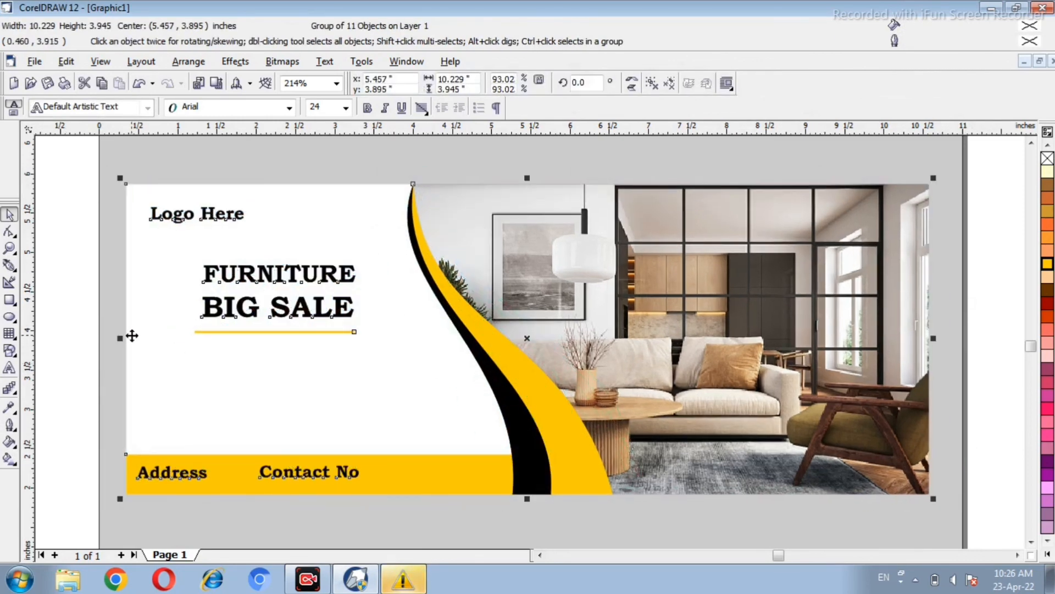
{"action": "left_click", "coordinate": [58, 327]}
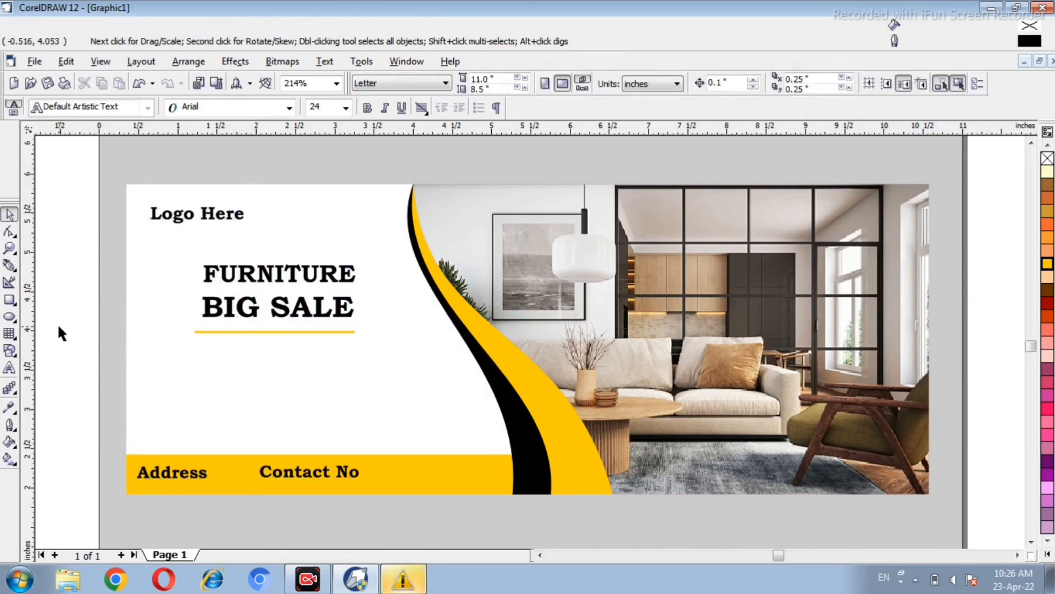